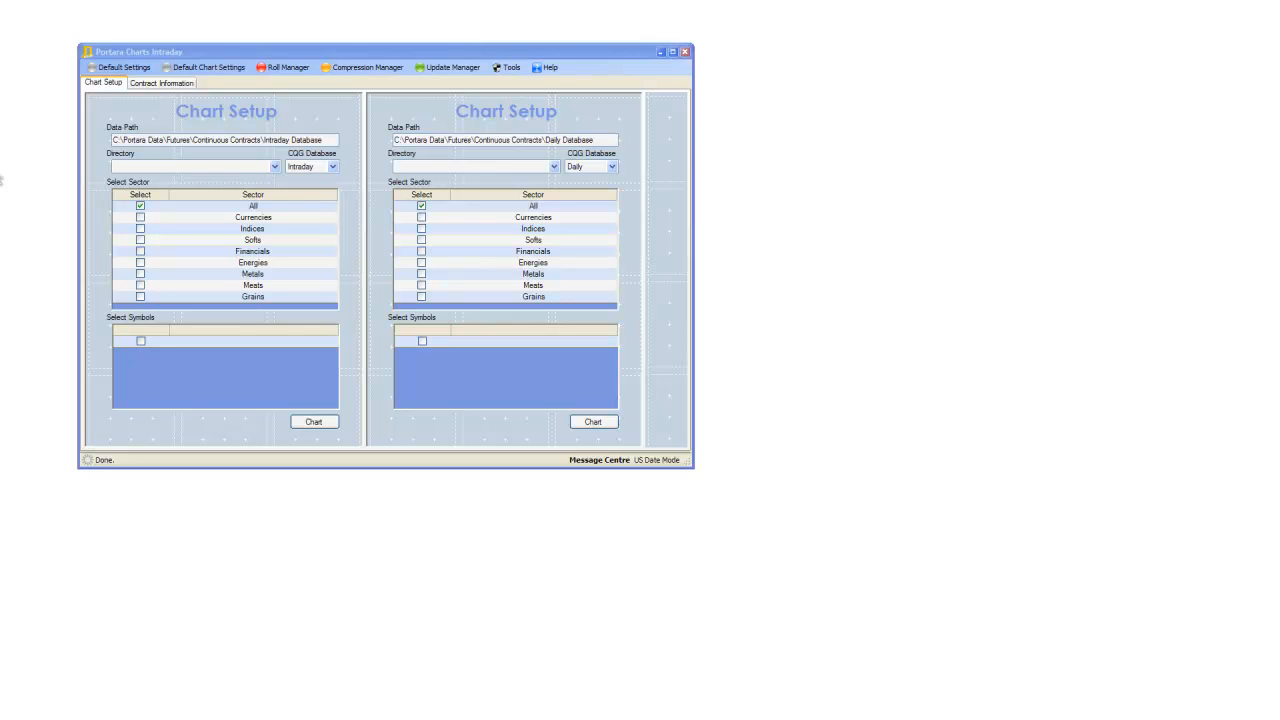
Open the Roll Manager and select the British Pound Hybrid (BP) and Crude Oil Hybrid (CL) contracts for rolling.
{"action": "left_click", "coordinate": [288, 67]}
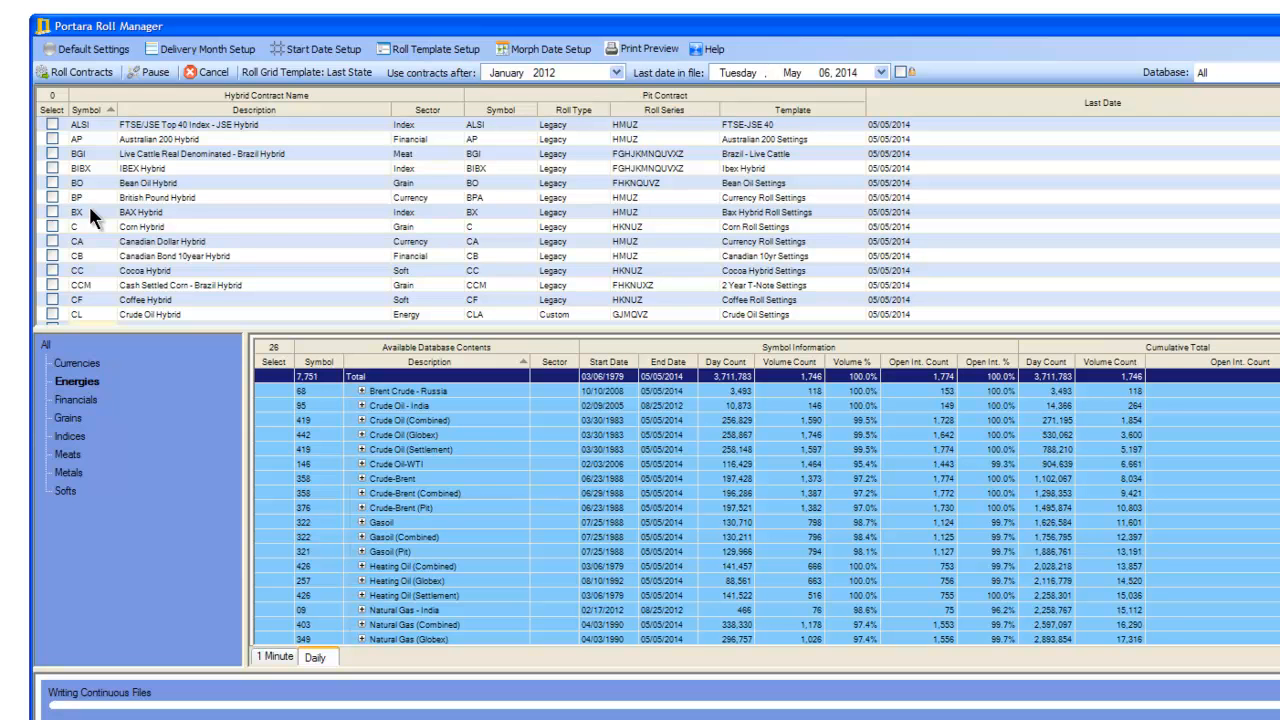
{"action": "left_click", "coordinate": [52, 197]}
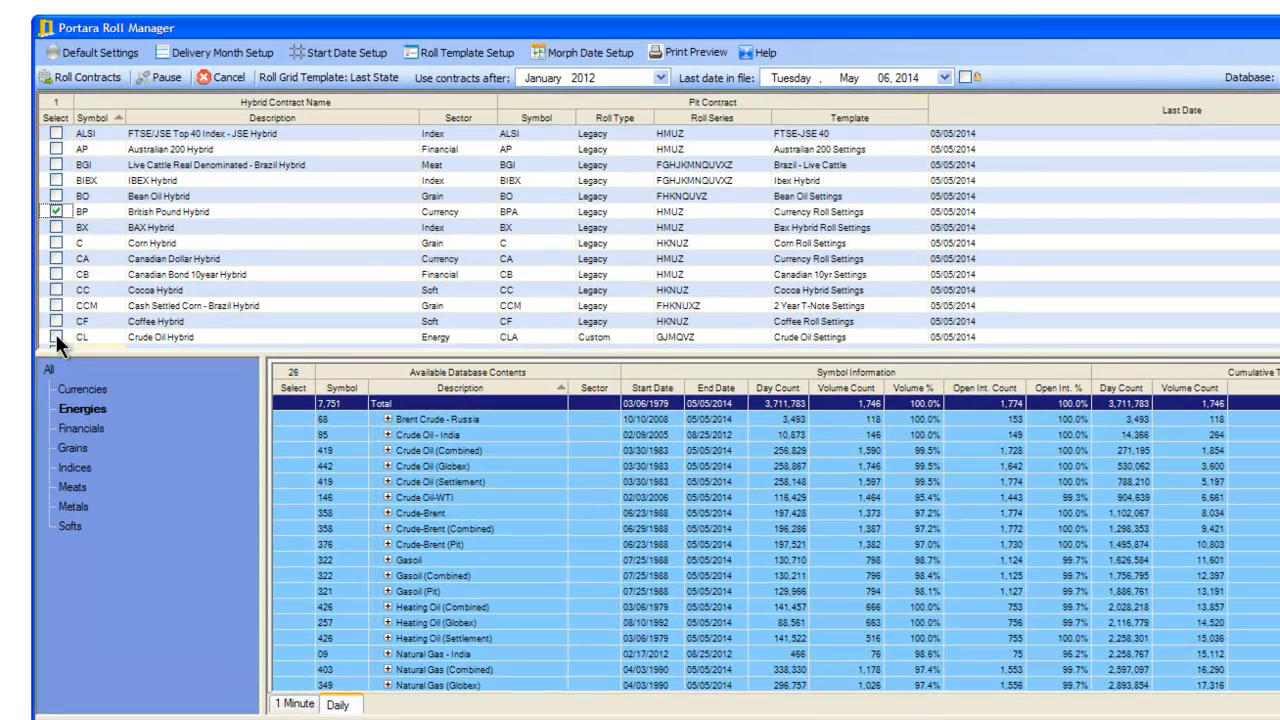
{"action": "left_click", "coordinate": [56, 337]}
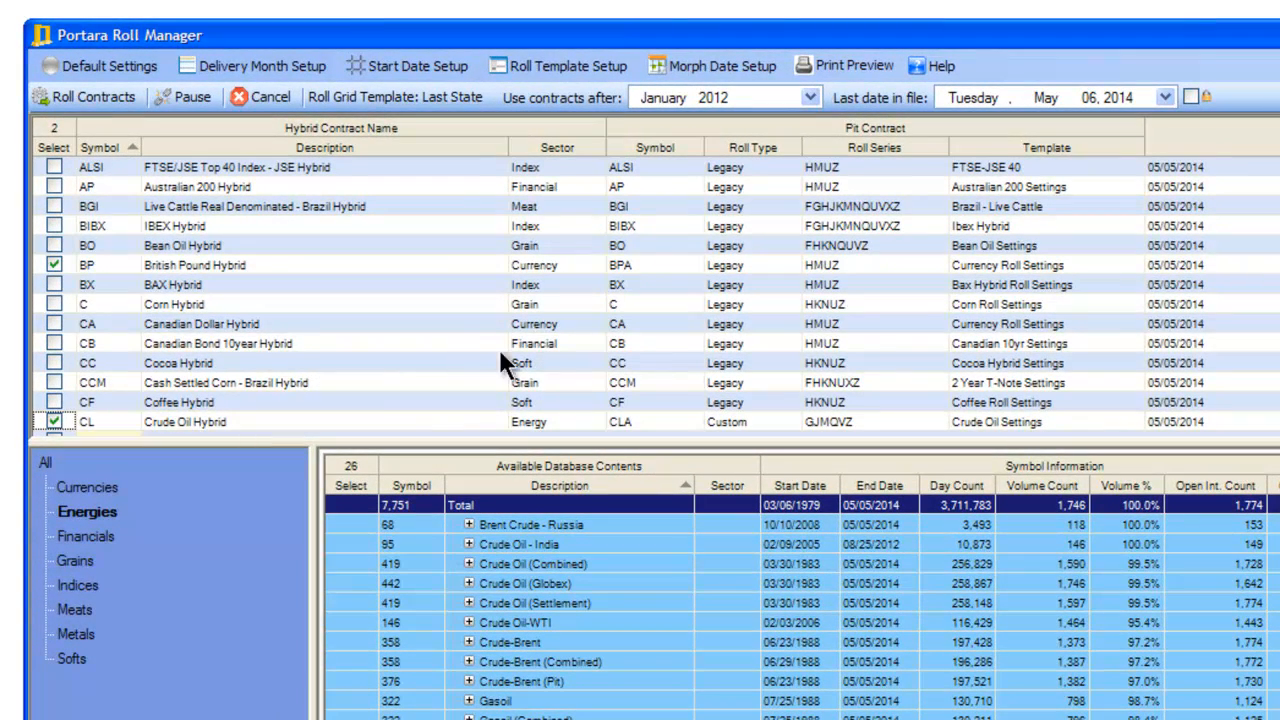
Review the pit symbol and roll type choices for the British Pound Hybrid, plus the available database choices.
{"action": "left_click", "coordinate": [683, 258]}
{"action": "left_click", "coordinate": [692, 264]}
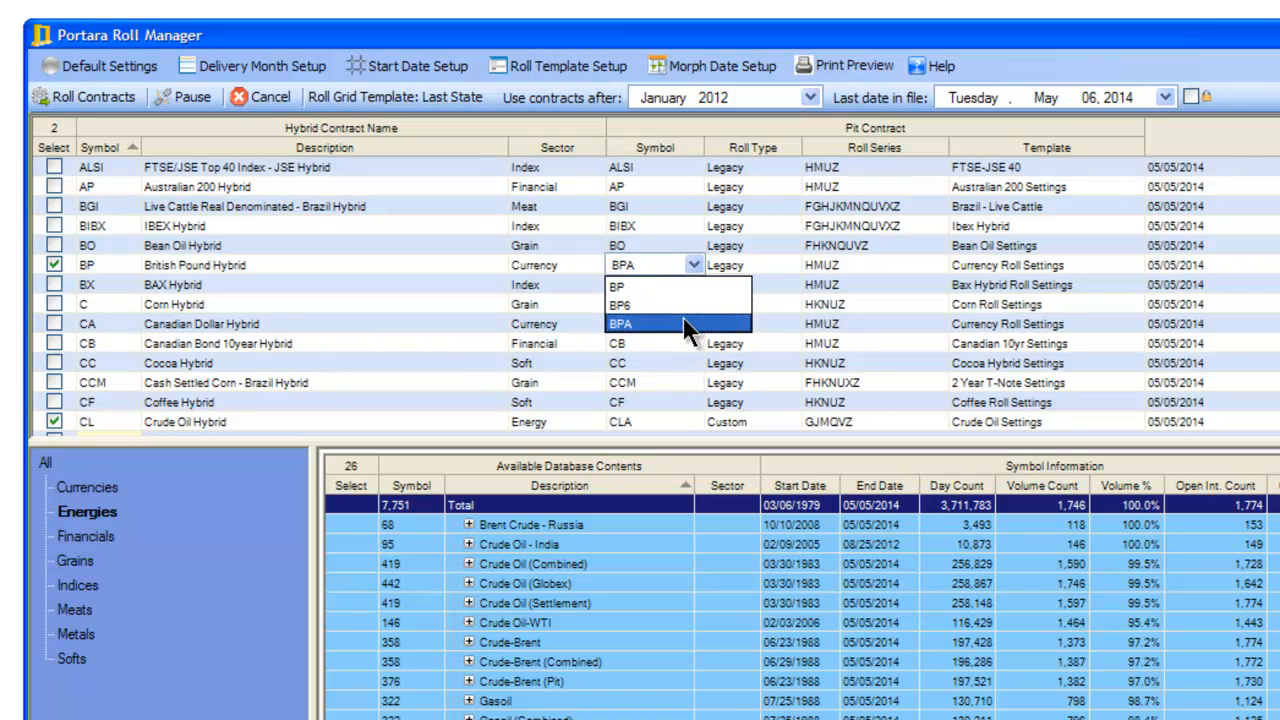
{"action": "left_click", "coordinate": [678, 262]}
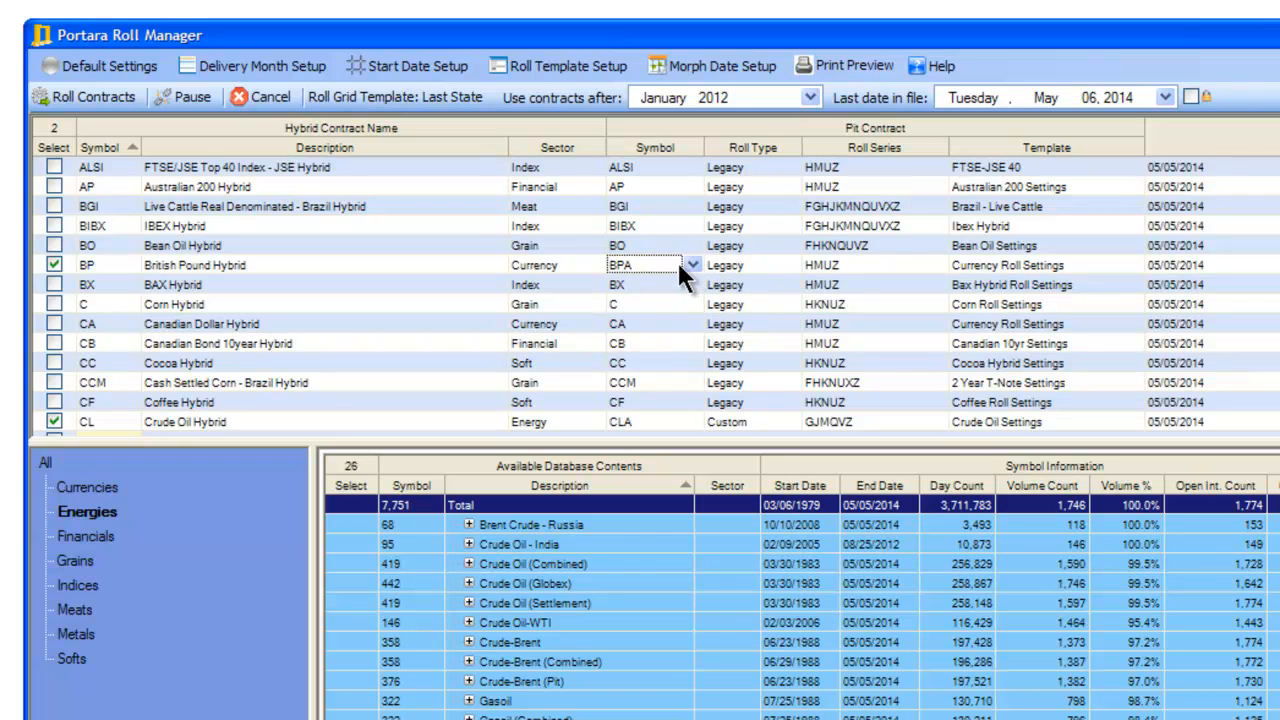
{"action": "left_click", "coordinate": [793, 262]}
{"action": "left_click", "coordinate": [795, 262]}
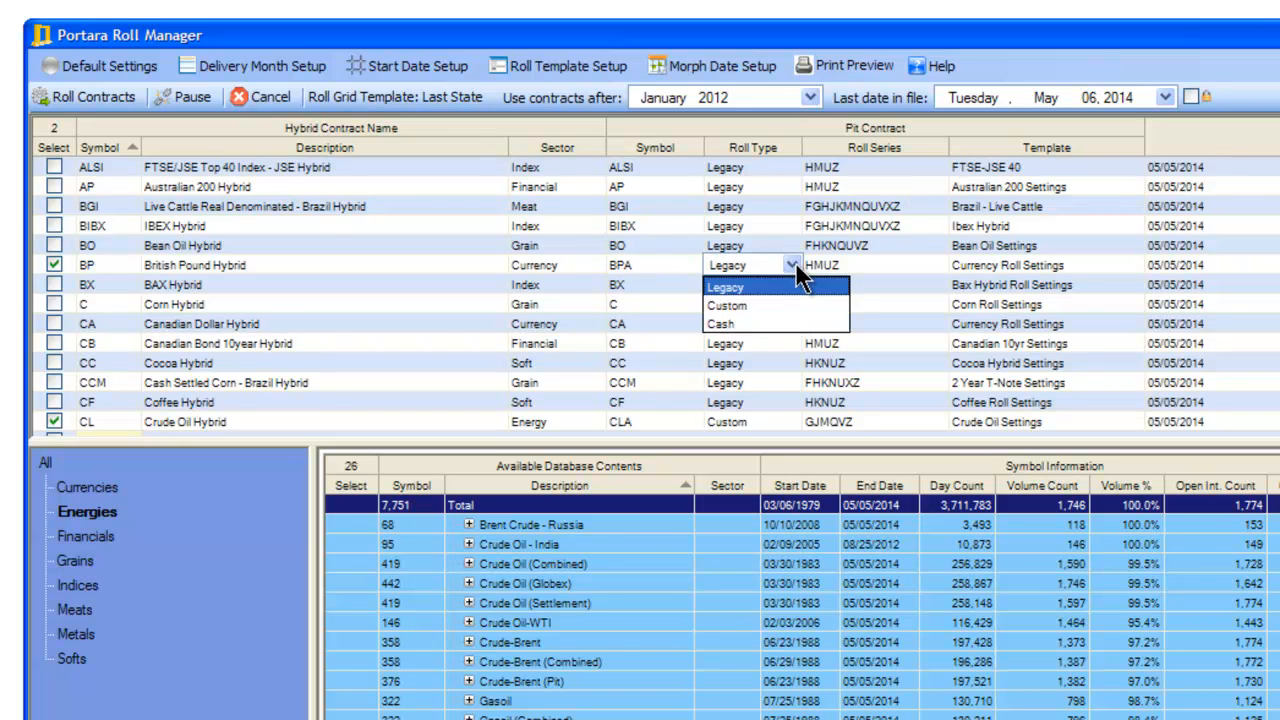
{"action": "left_click", "coordinate": [795, 262]}
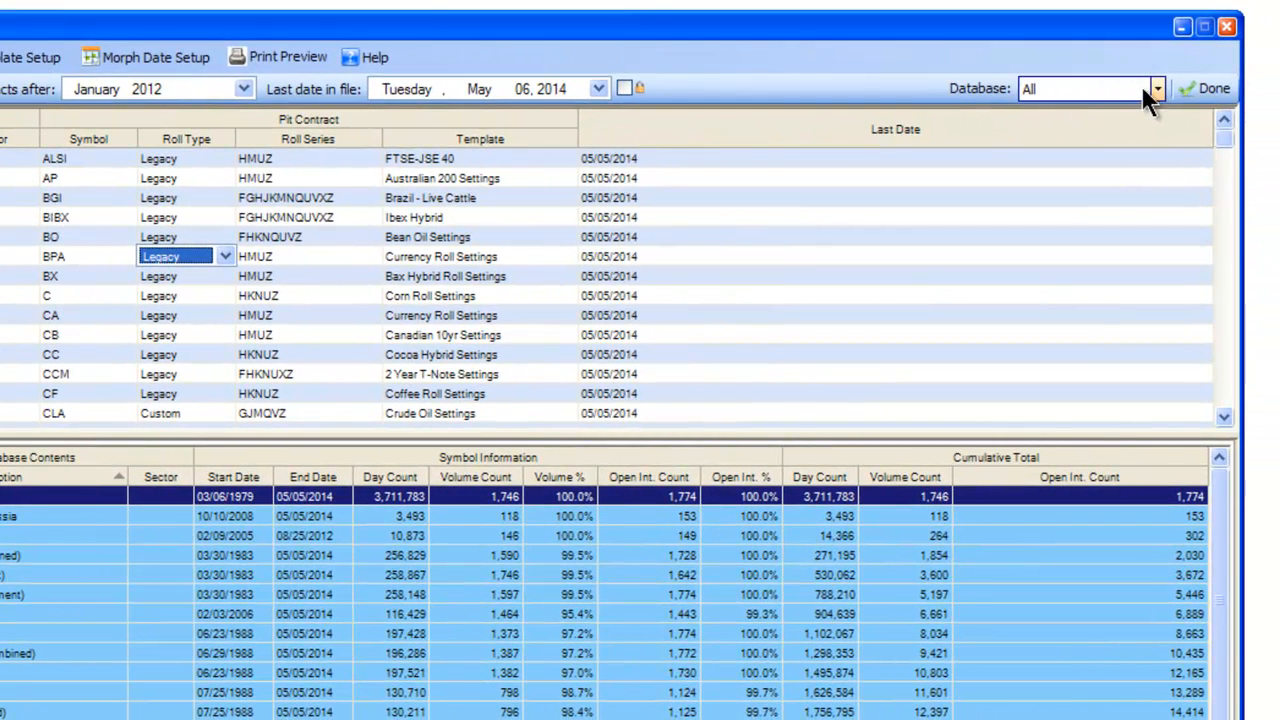
{"action": "left_click", "coordinate": [1158, 88]}
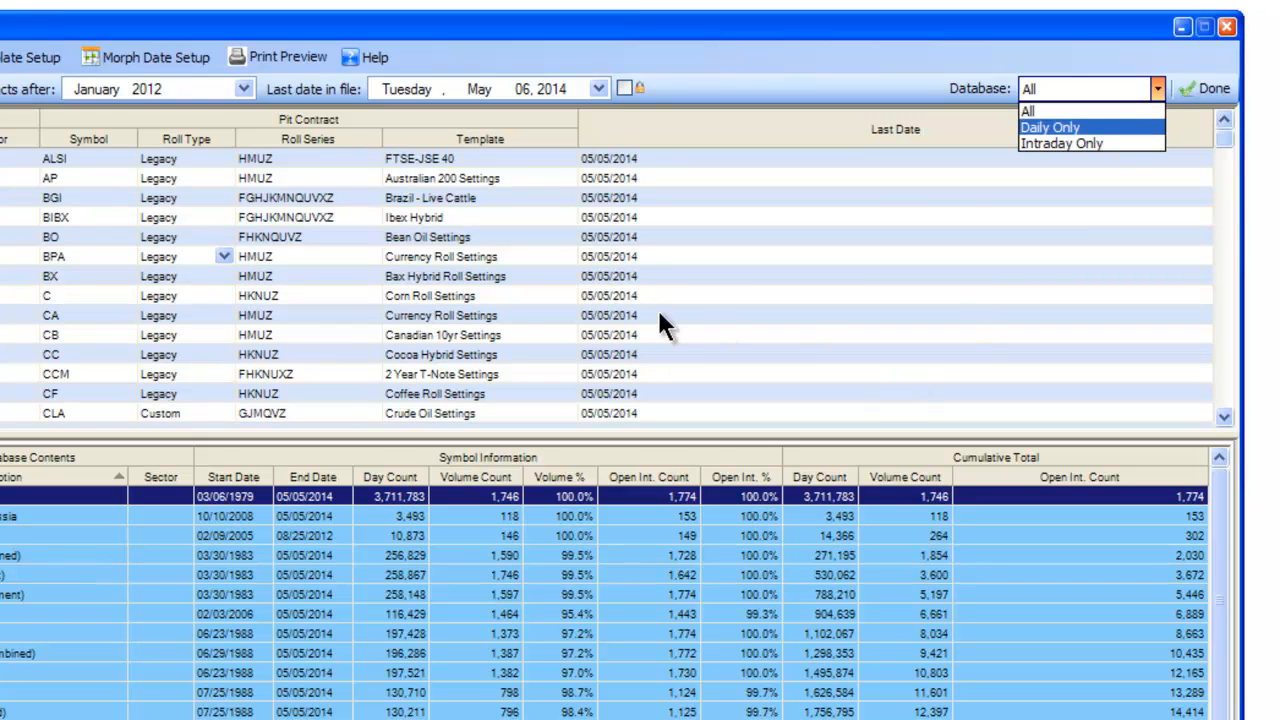
{"action": "key", "text": "Escape"}
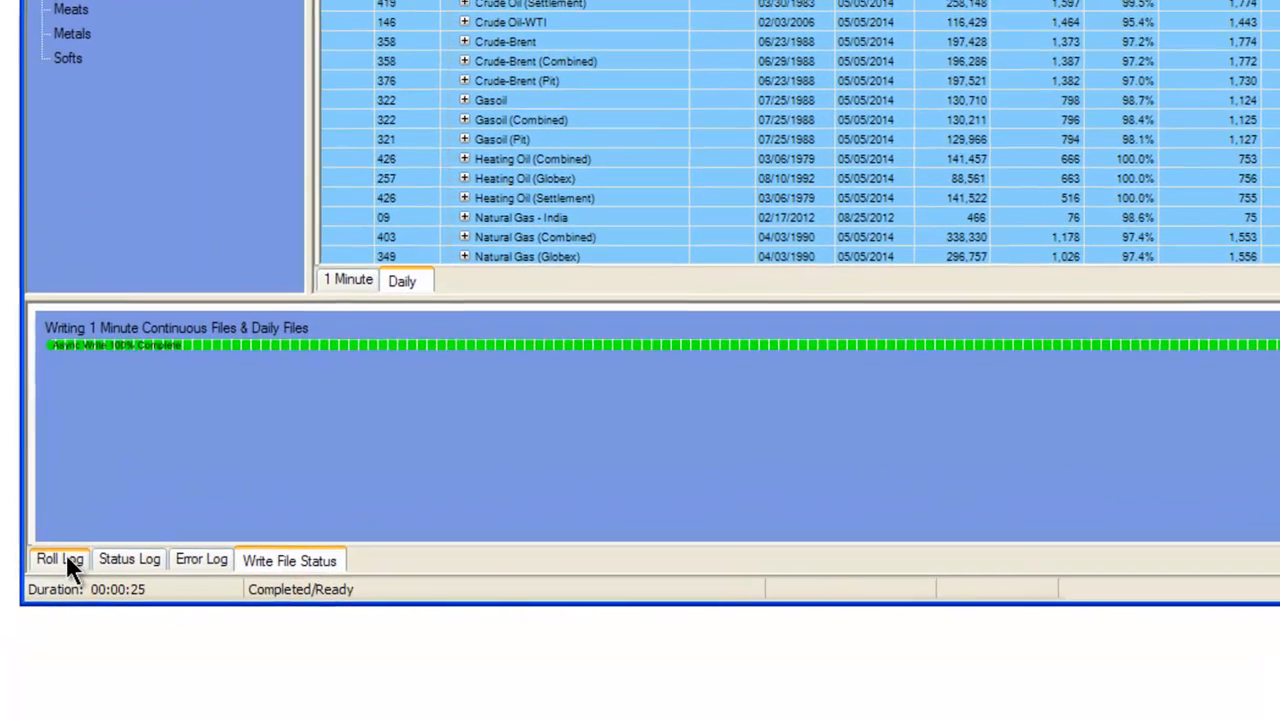
Examine the roll log in an enlarged log area, reading through the British Pound contract processing and roll adjustments.
{"action": "left_click", "coordinate": [45, 607]}
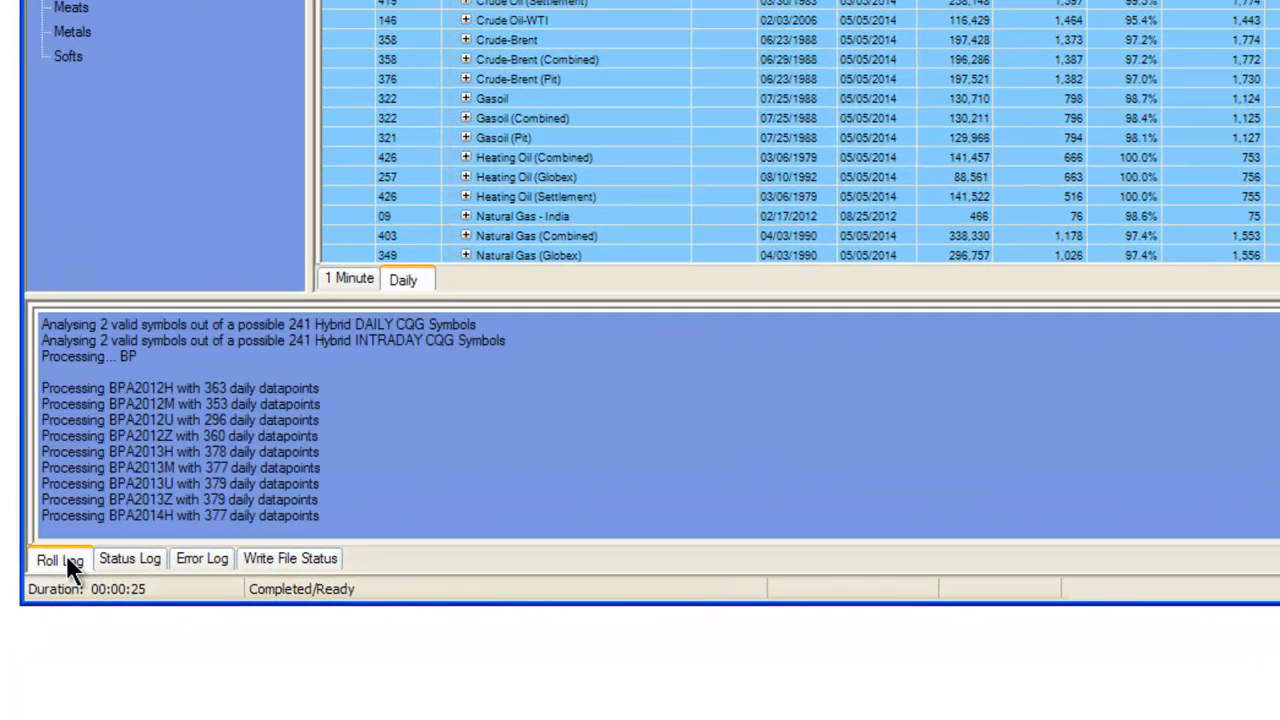
{"action": "left_click_drag", "start_coordinate": [557, 297], "coordinate": [560, 48]}
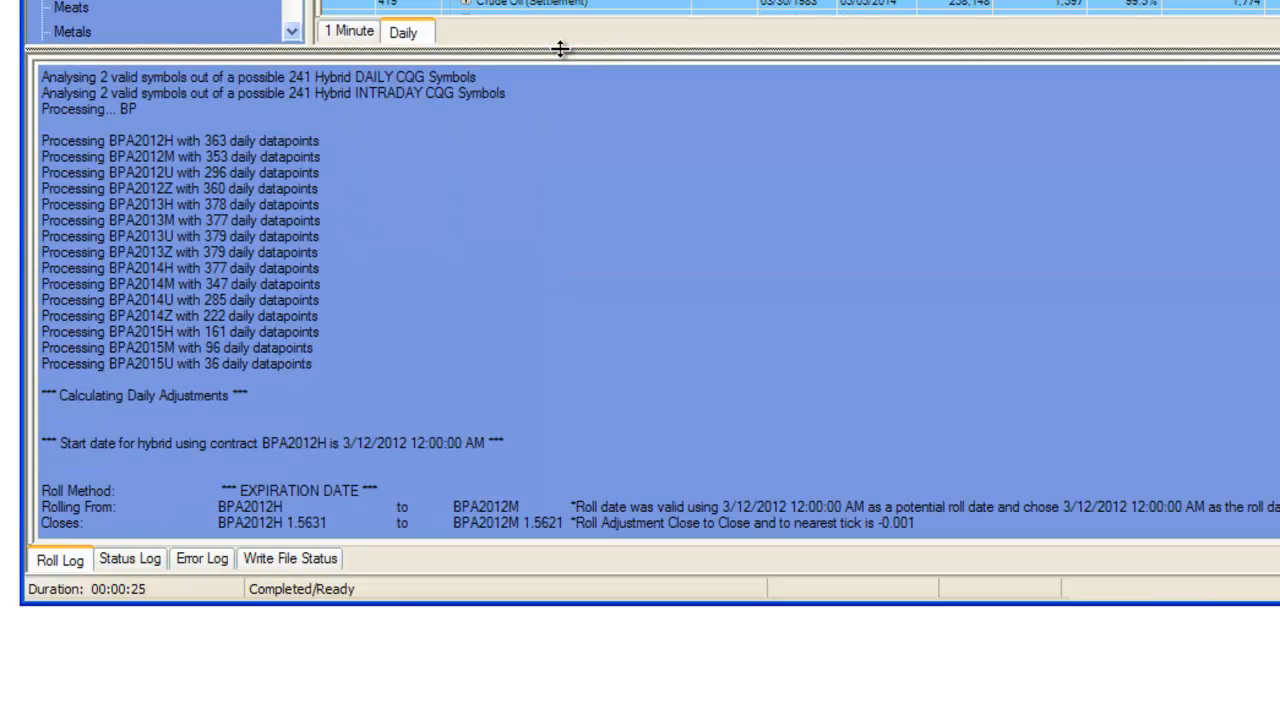
{"action": "scroll", "coordinate": [649, 277], "scroll_direction": "down", "scroll_amount": 6}
{"action": "scroll", "coordinate": [647, 280], "scroll_direction": "down", "scroll_amount": 2}
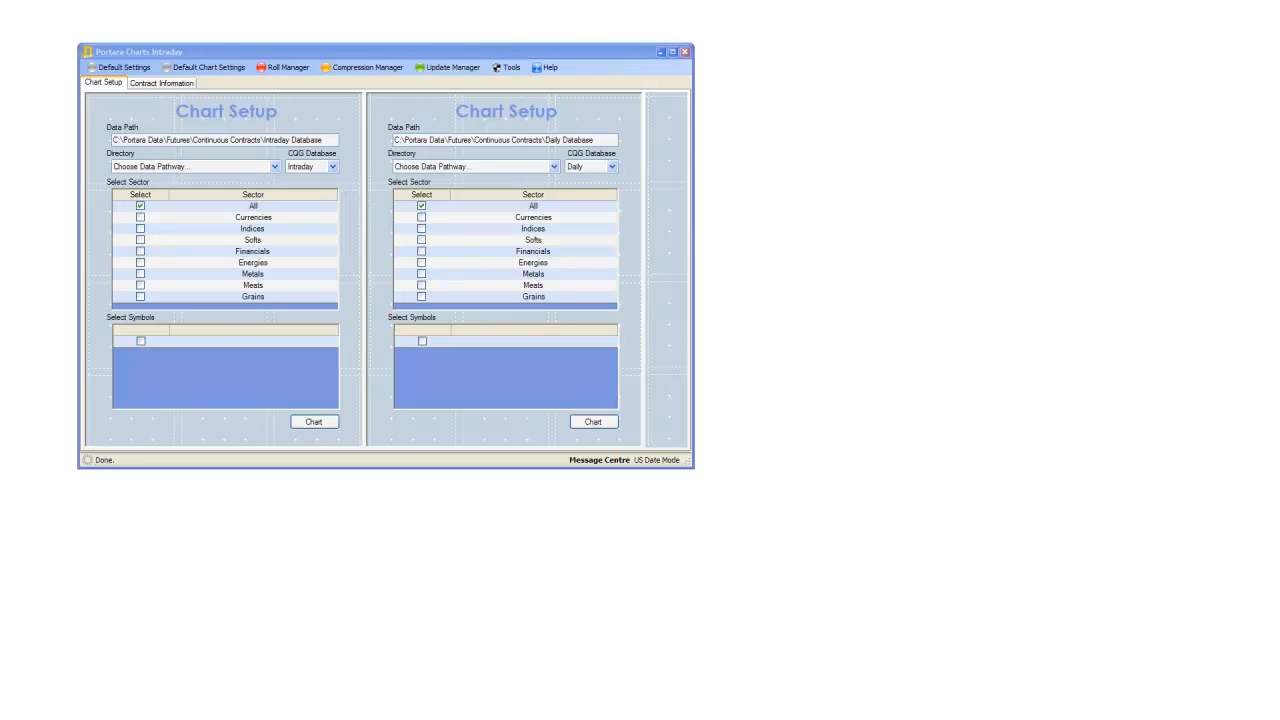
Open the intraday Compression Manager and load the "Trading Blox RTH Daily" output template.
{"action": "left_click", "coordinate": [360, 70]}
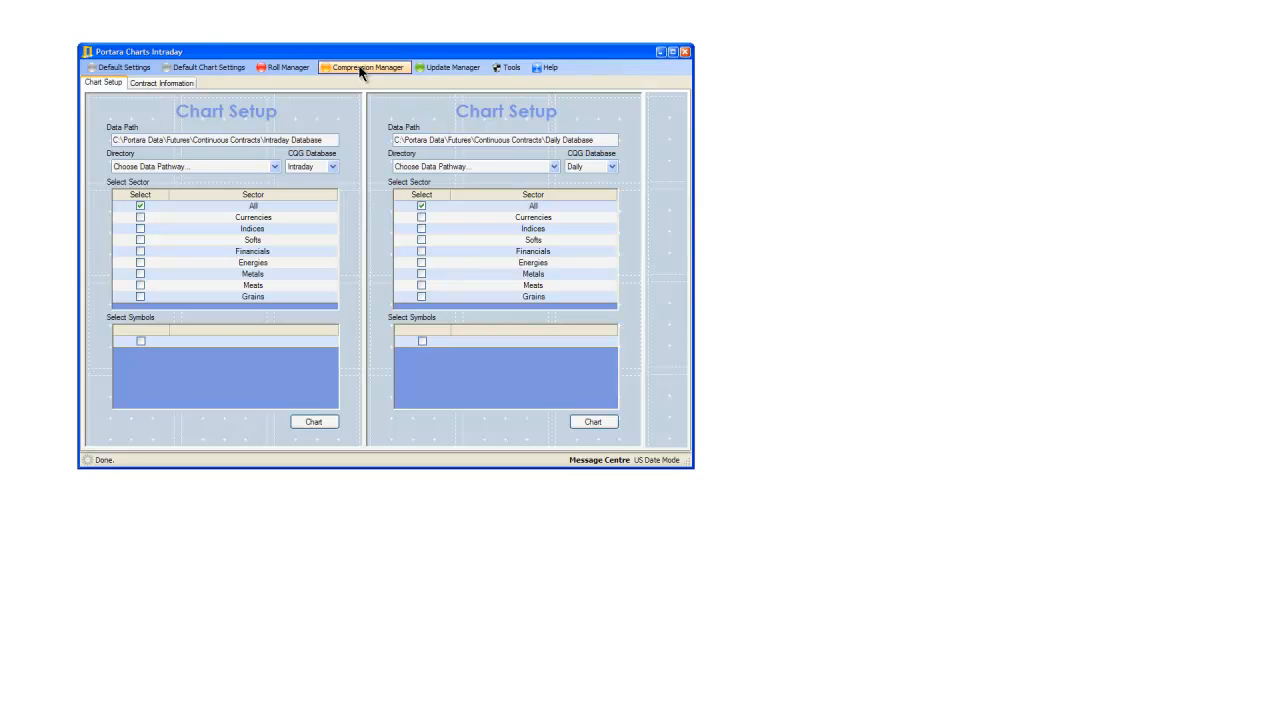
{"action": "left_click", "coordinate": [360, 70]}
{"action": "left_click", "coordinate": [360, 85]}
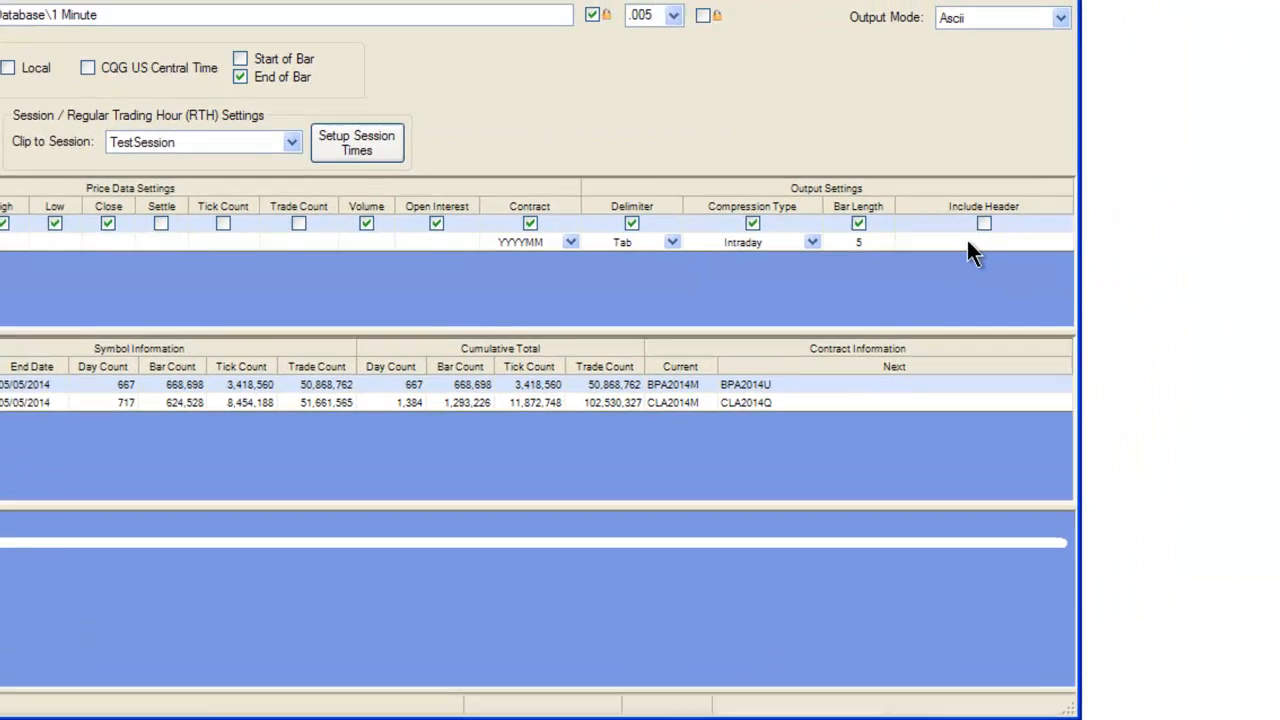
{"action": "left_click", "coordinate": [1071, 191]}
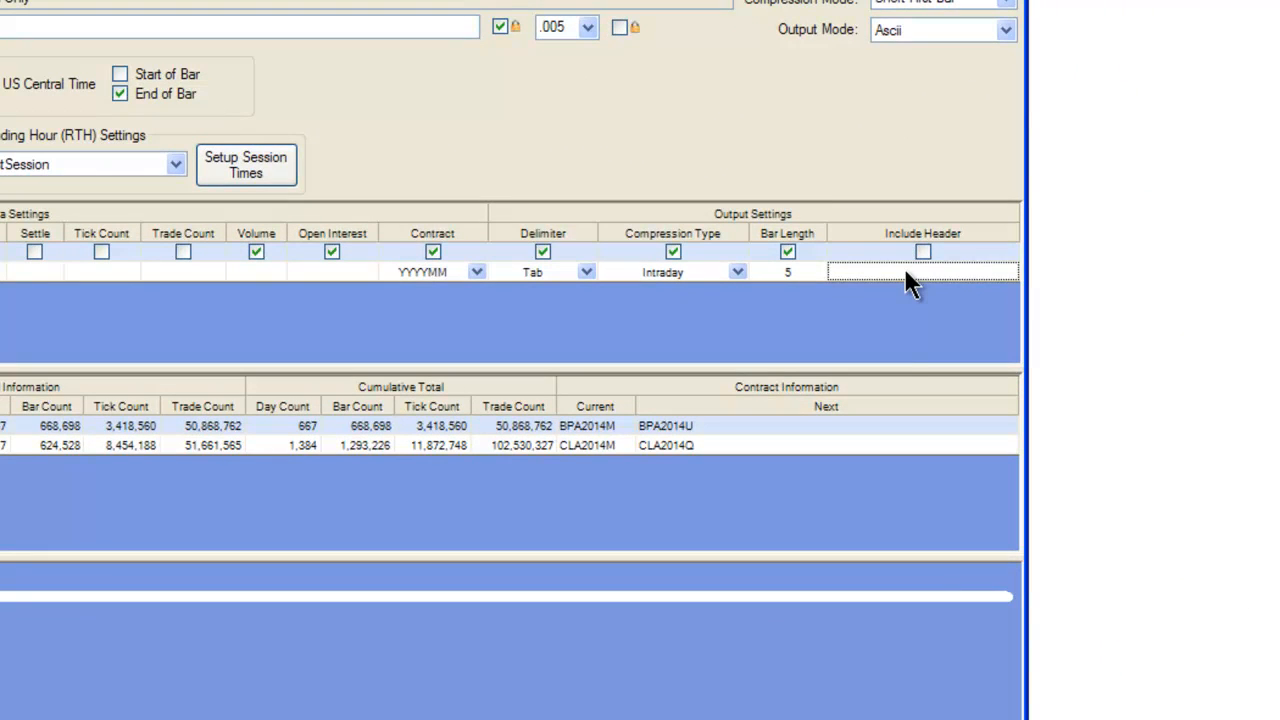
{"action": "right_click", "coordinate": [905, 271]}
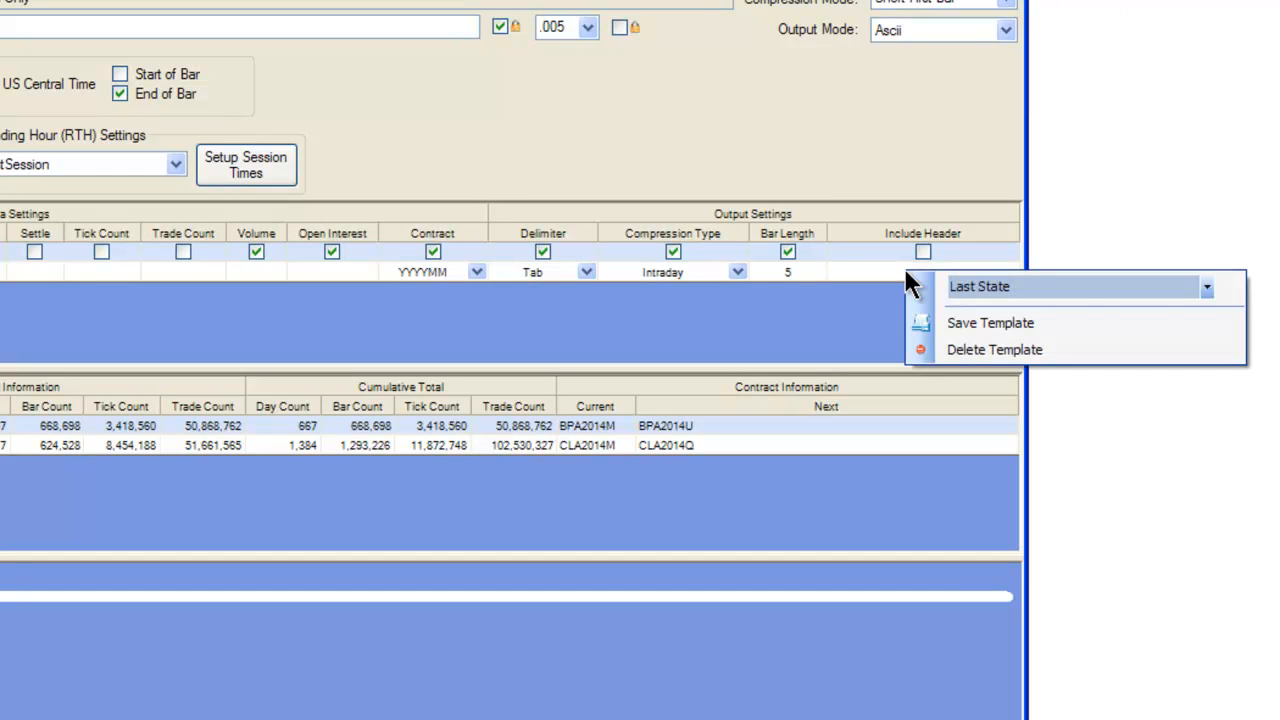
{"action": "left_click", "coordinate": [1208, 287]}
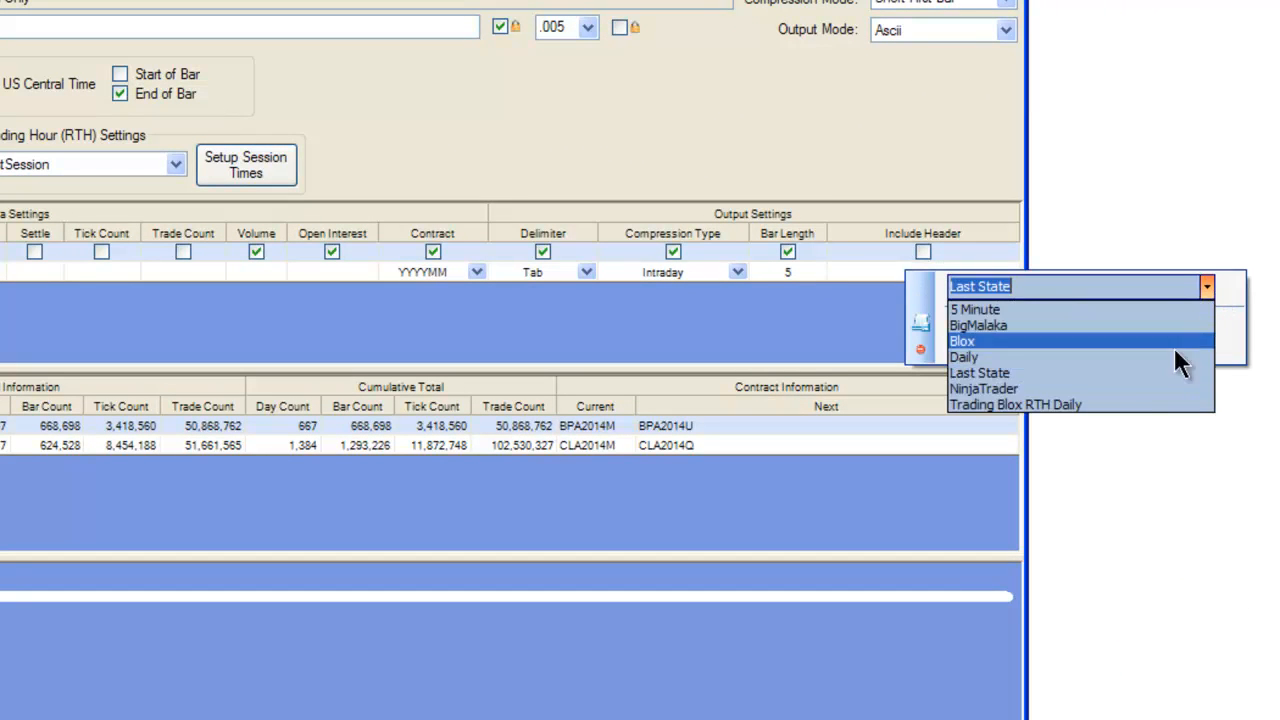
{"action": "left_click", "coordinate": [1123, 404]}
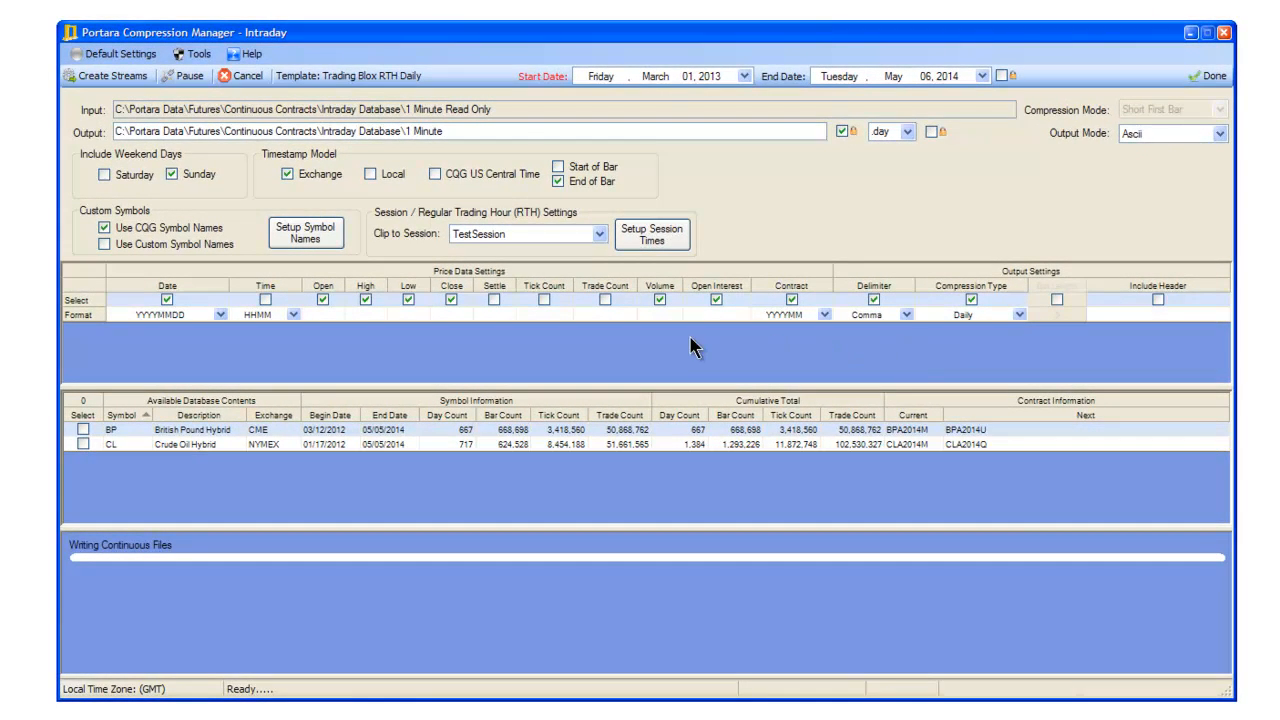
Set the compression start date to March 11, 2009.
{"action": "left_click", "coordinate": [743, 76]}
{"action": "left_click", "coordinate": [686, 98]}
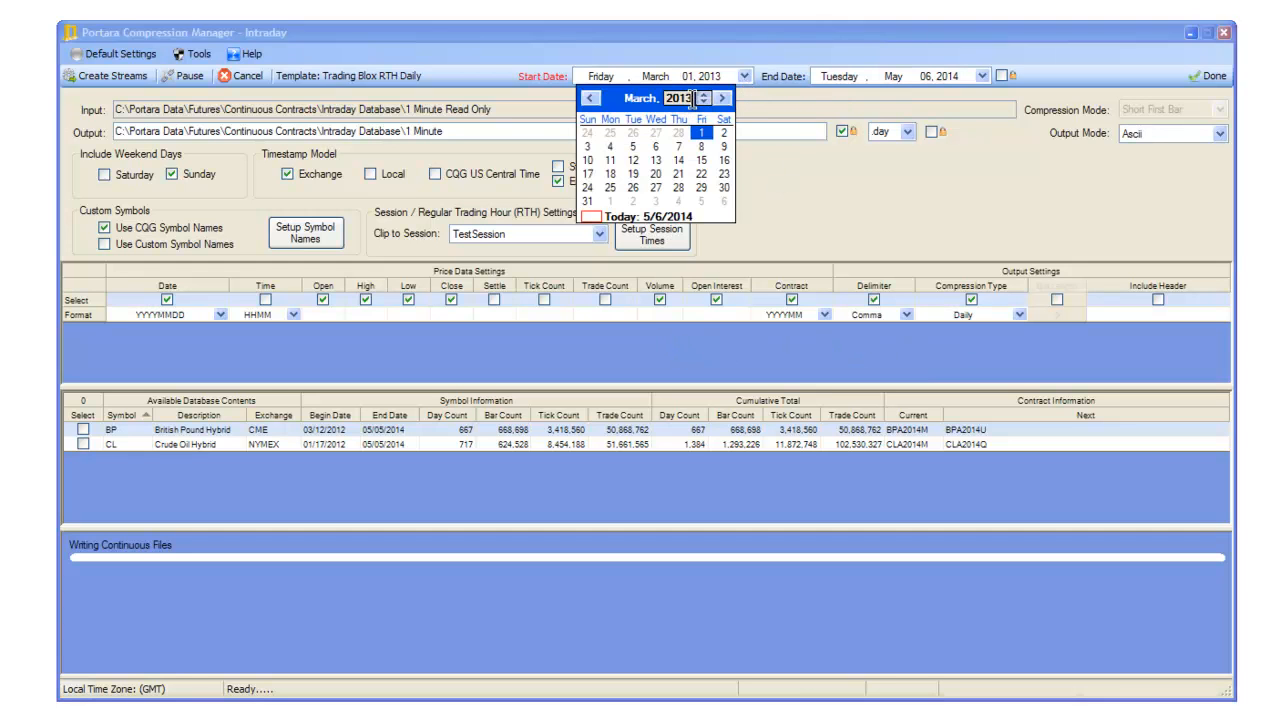
{"action": "left_click", "coordinate": [704, 102]}
{"action": "left_click", "coordinate": [704, 102]}
{"action": "left_click", "coordinate": [704, 102]}
{"action": "left_click", "coordinate": [704, 102]}
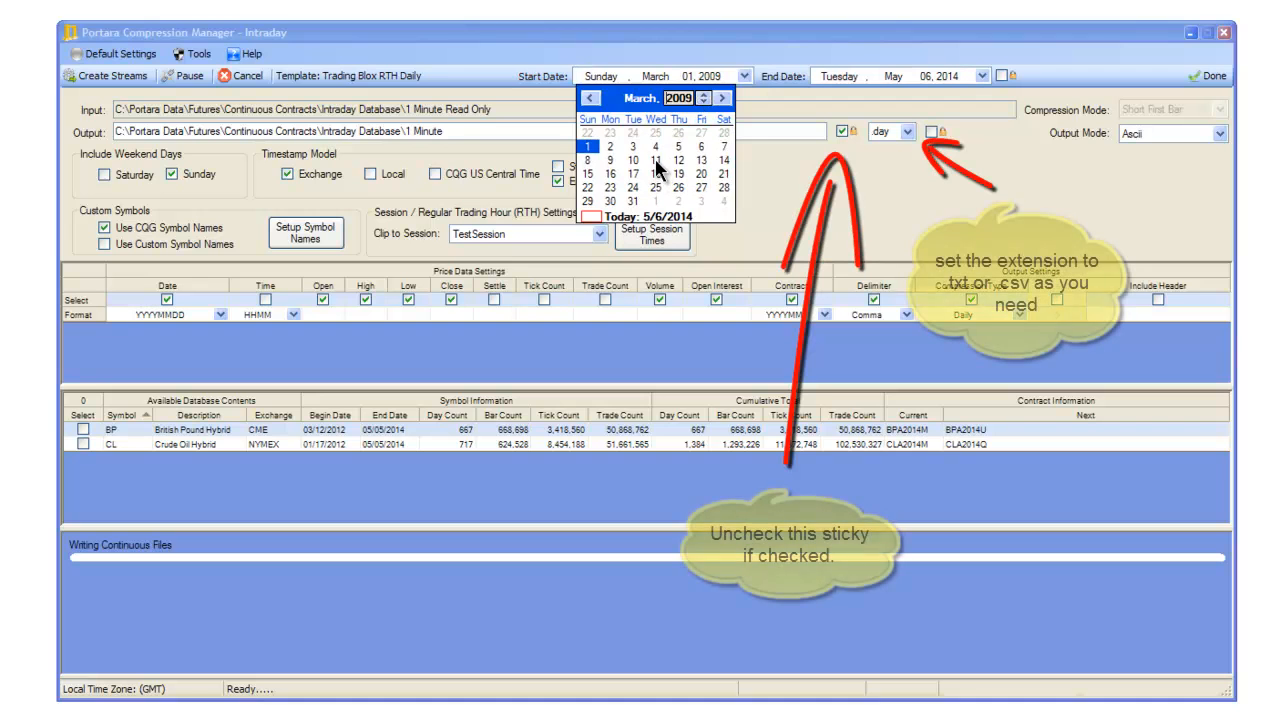
{"action": "left_click", "coordinate": [656, 161]}
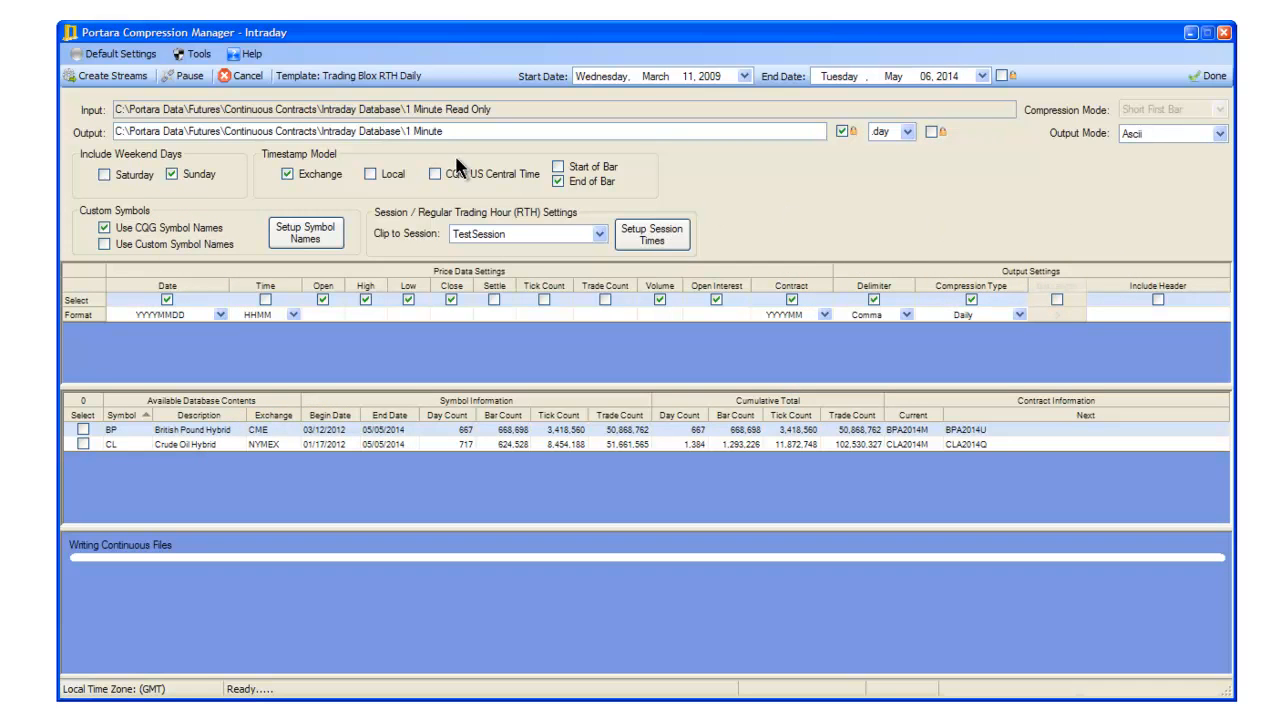
Try a different column print order, with Tick Count before Close and Time after Trade Count.
{"action": "left_click", "coordinate": [189, 56]}
{"action": "left_click", "coordinate": [224, 94]}
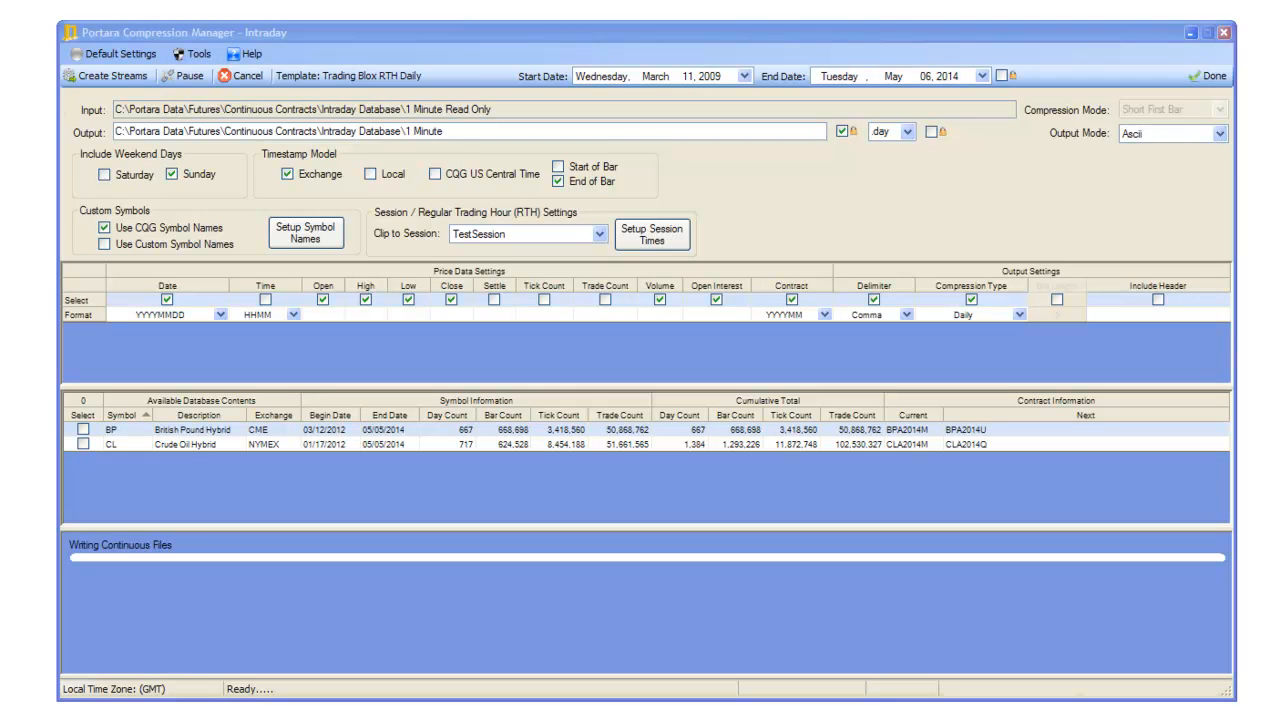
{"action": "left_click_drag", "start_coordinate": [0, 218], "coordinate": [853, 160]}
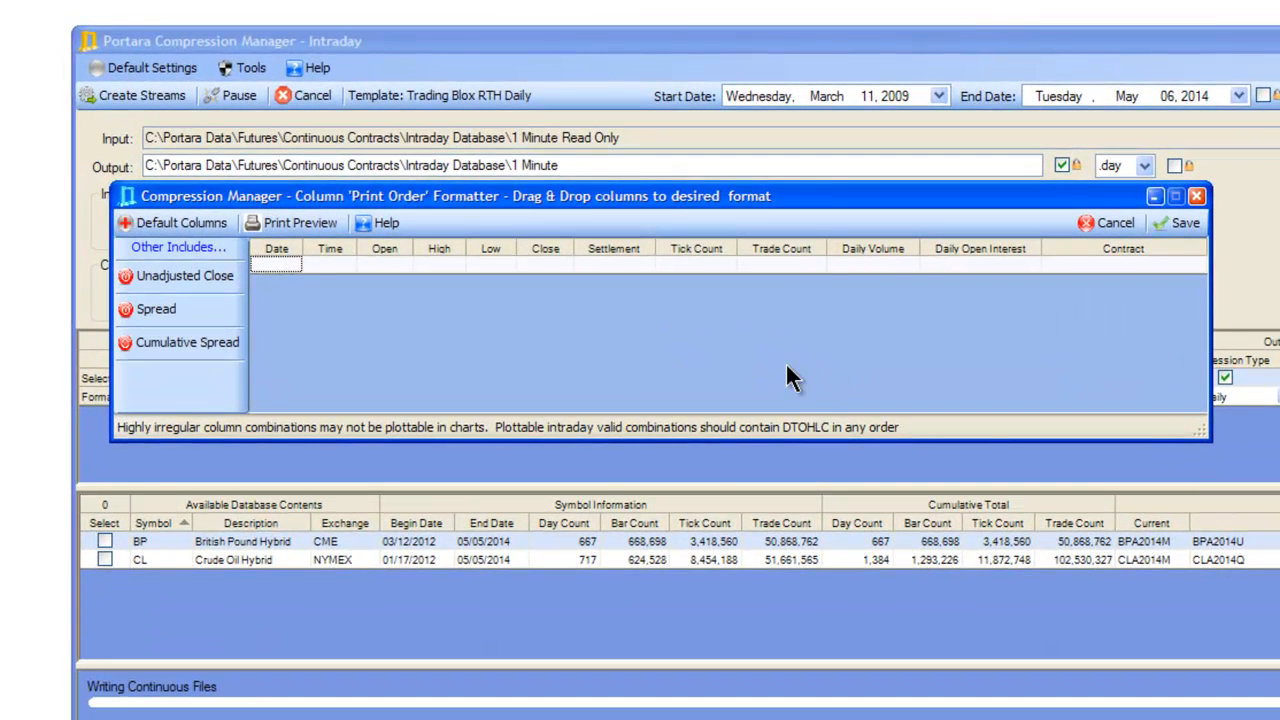
{"action": "left_click_drag", "start_coordinate": [733, 262], "coordinate": [829, 250]}
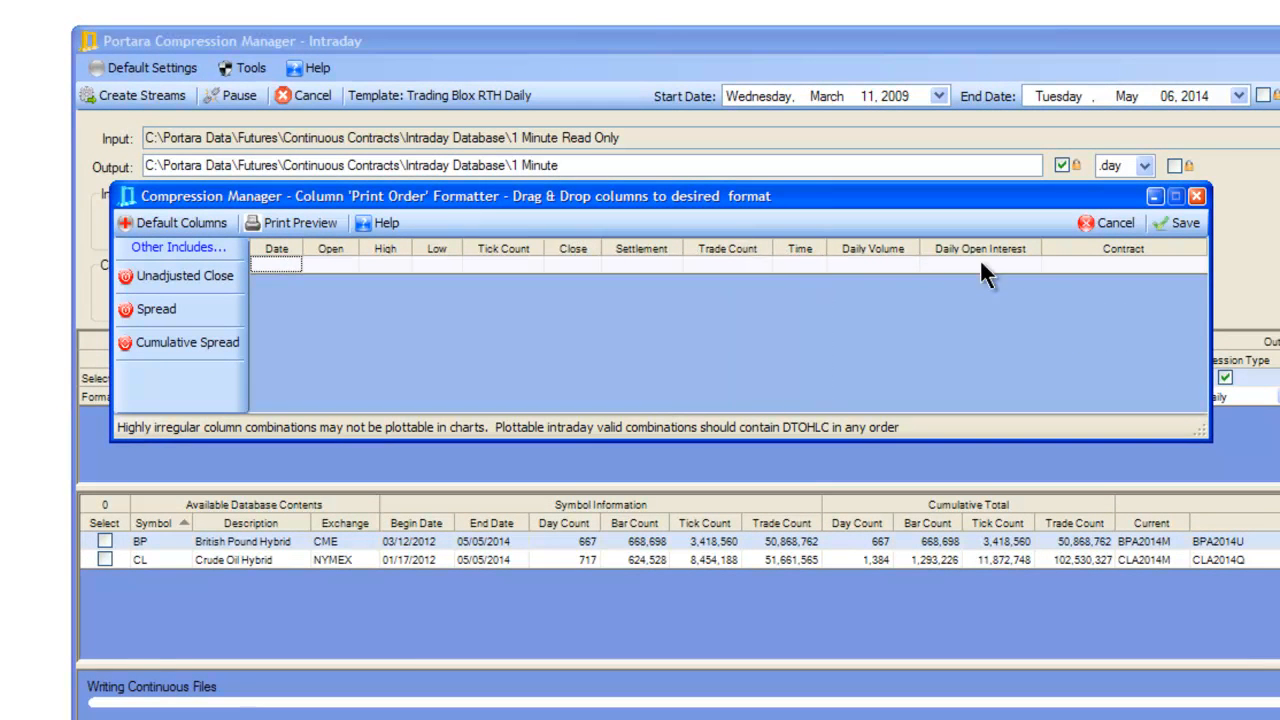
{"action": "left_click", "coordinate": [958, 264]}
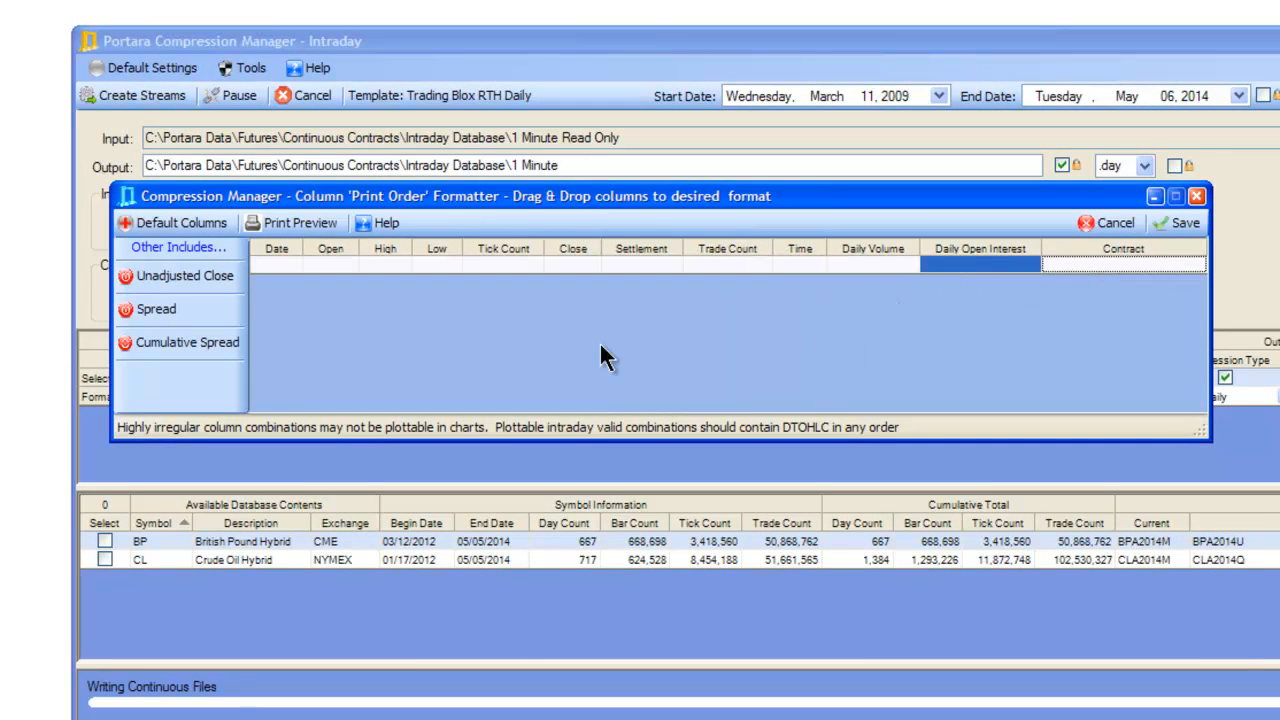
Try including Unadjusted Close, Spread and Cumulative Spread in the print order, and discard the column changes.
{"action": "left_click", "coordinate": [222, 282]}
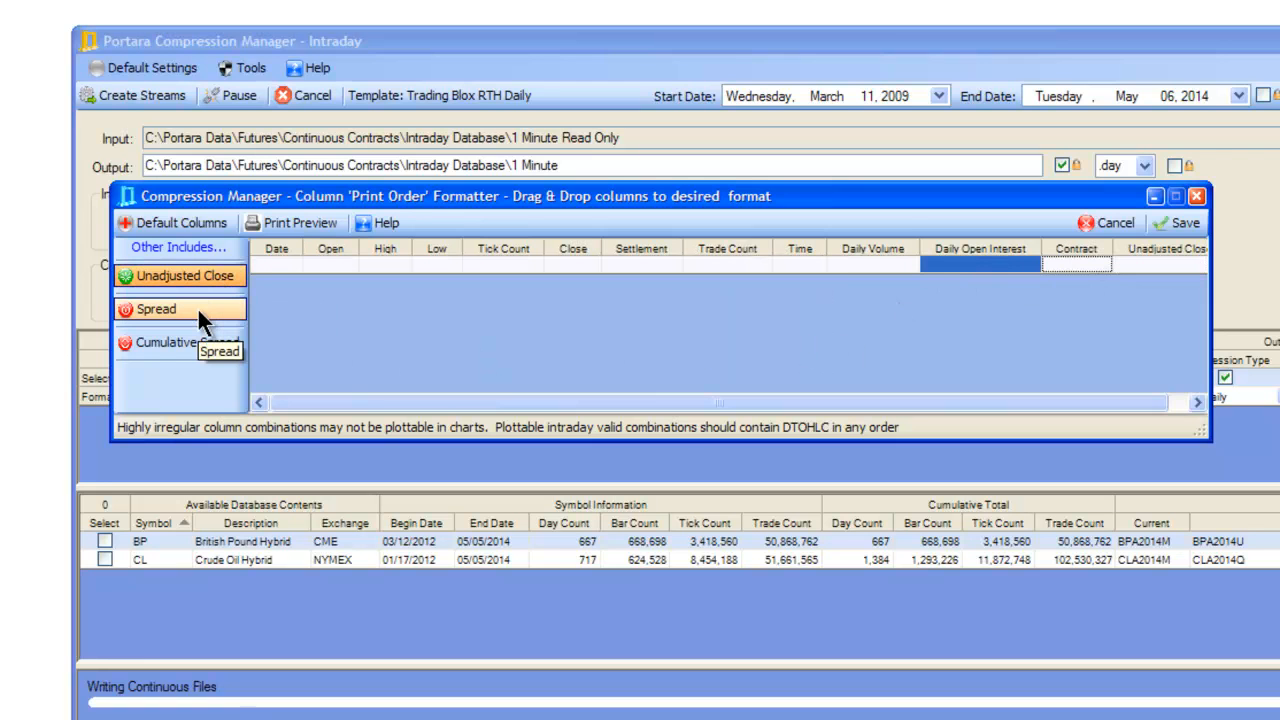
{"action": "left_click", "coordinate": [197, 307]}
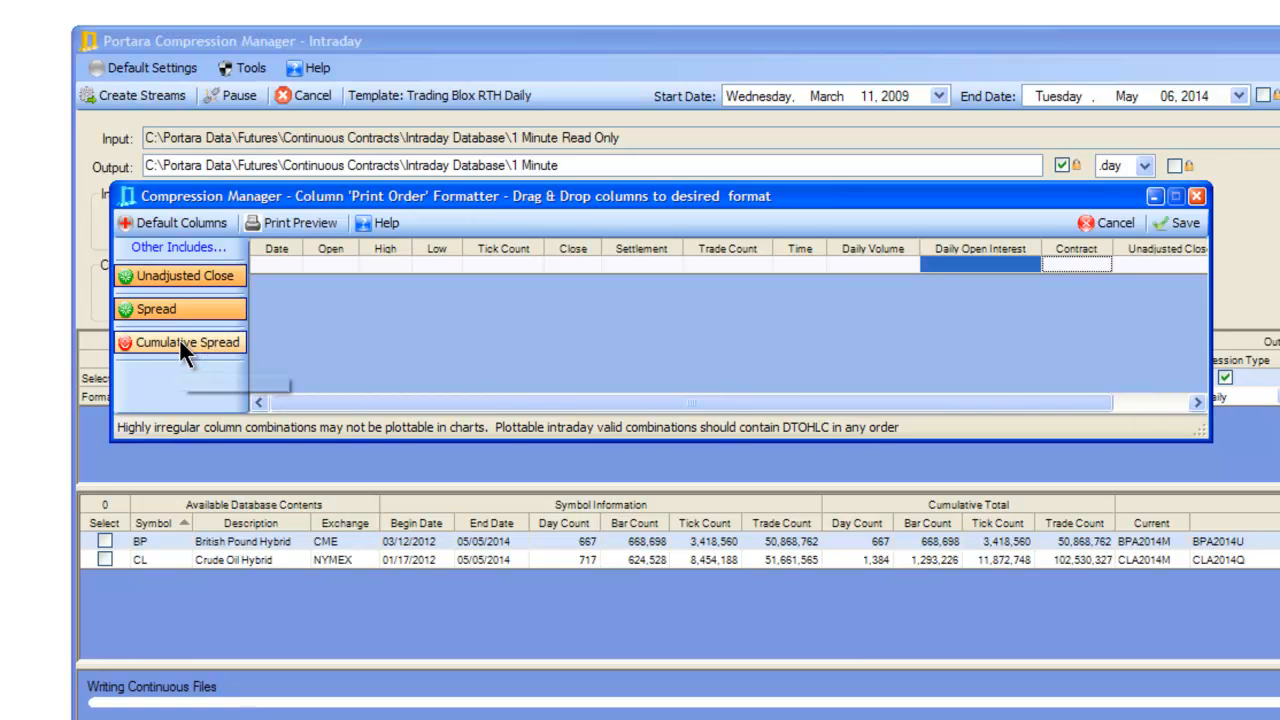
{"action": "left_click", "coordinate": [180, 336]}
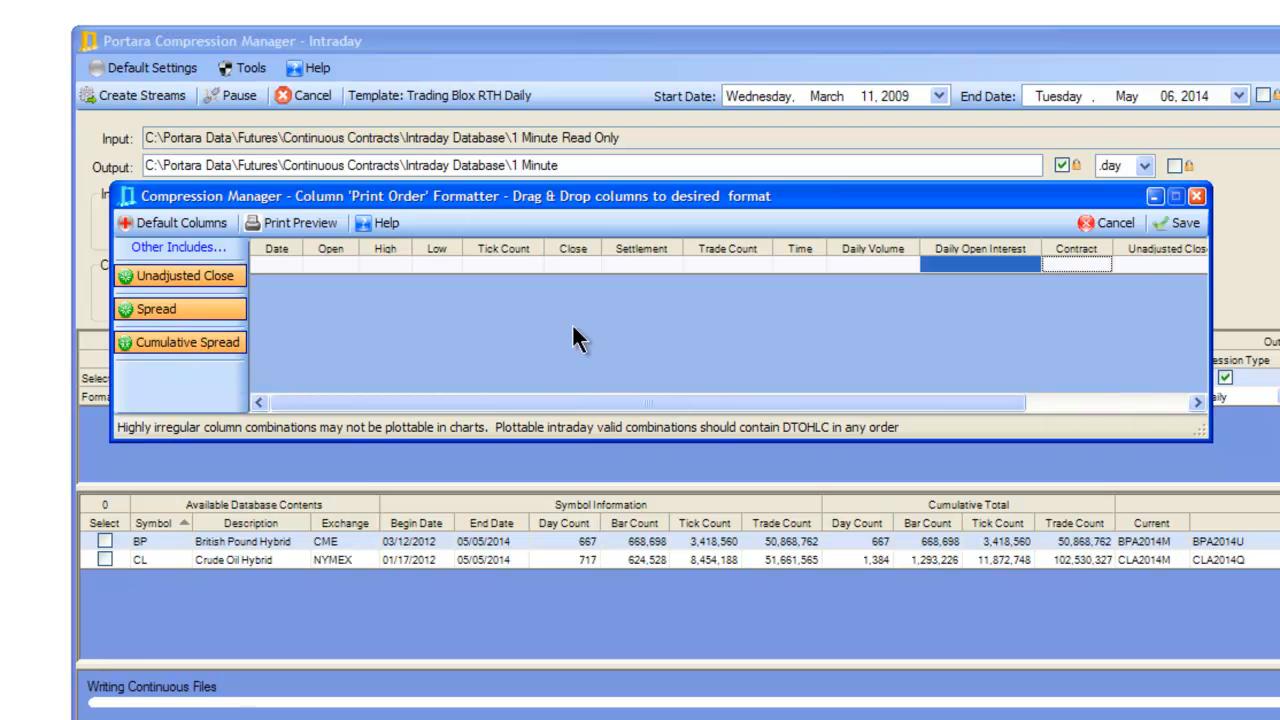
{"action": "left_click", "coordinate": [1109, 222]}
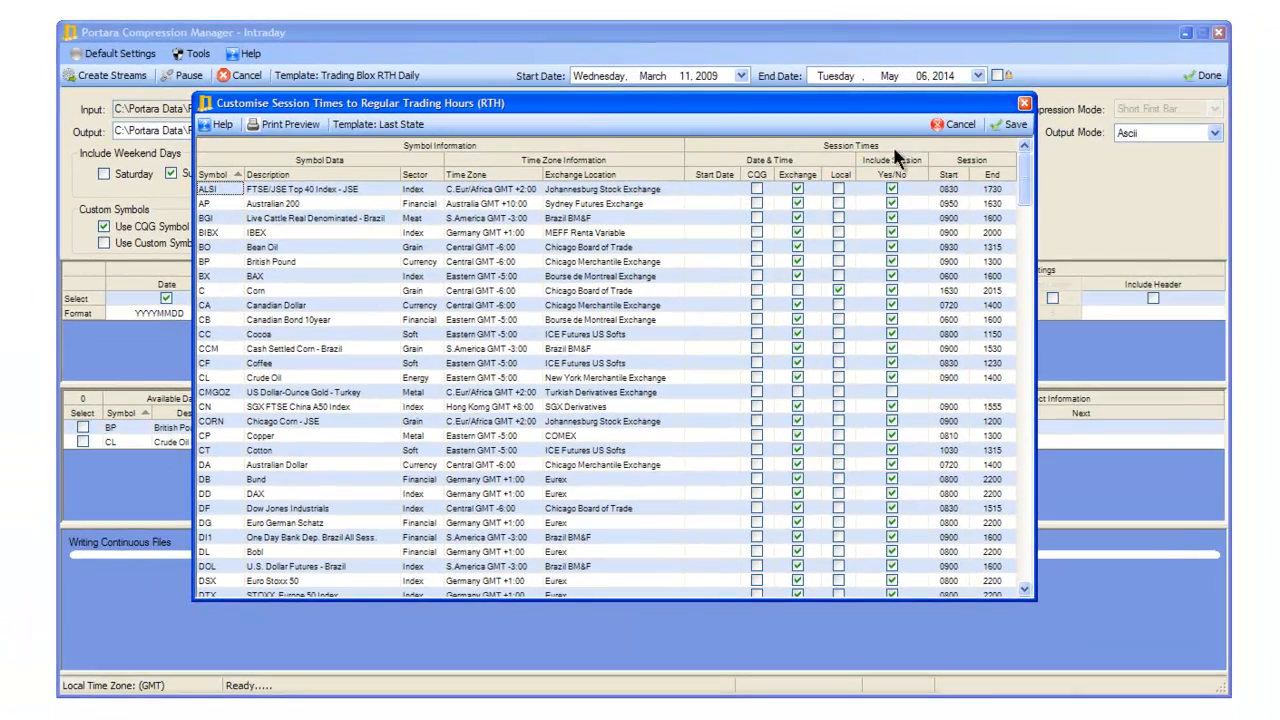
Set the British Pound (BP) regular trading session to start at 0720 and end at 1400.
{"action": "left_click", "coordinate": [227, 261]}
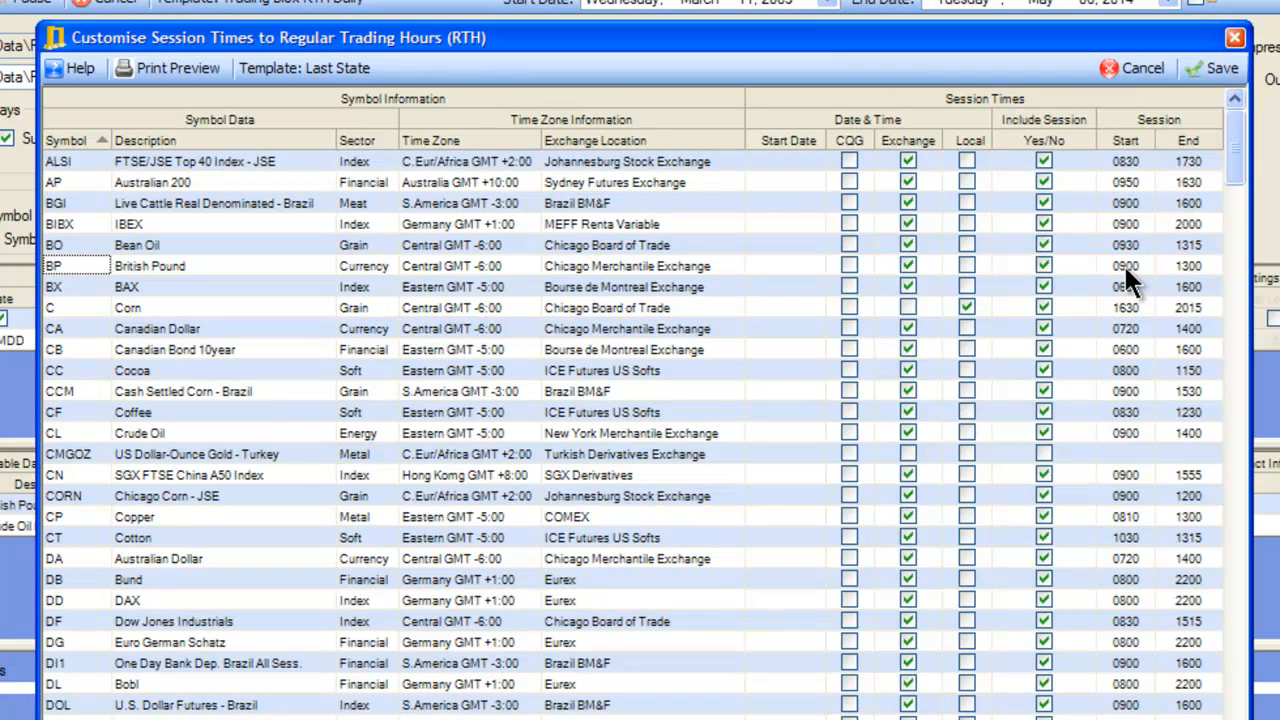
{"action": "left_click", "coordinate": [1146, 265]}
{"action": "left_click_drag", "start_coordinate": [1146, 265], "coordinate": [1104, 265]}
{"action": "type", "text": "0720"}
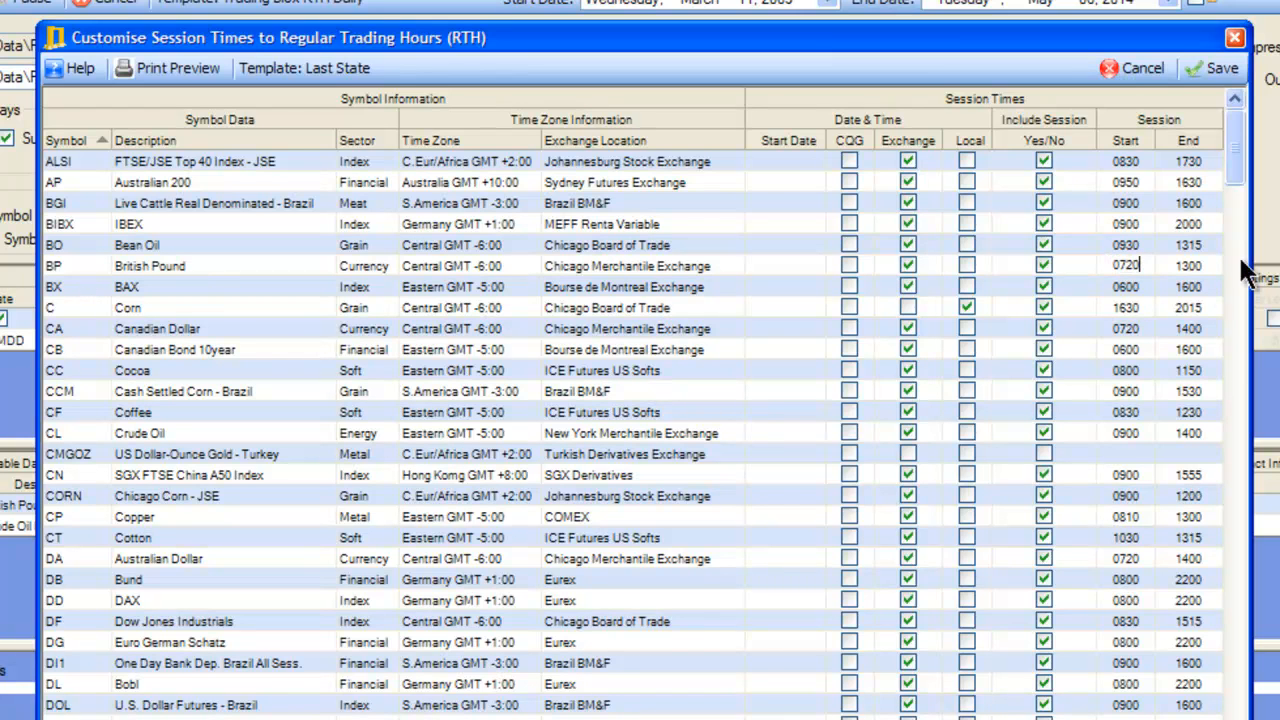
{"action": "left_click", "coordinate": [1208, 265]}
{"action": "left_click_drag", "start_coordinate": [1208, 265], "coordinate": [1166, 265]}
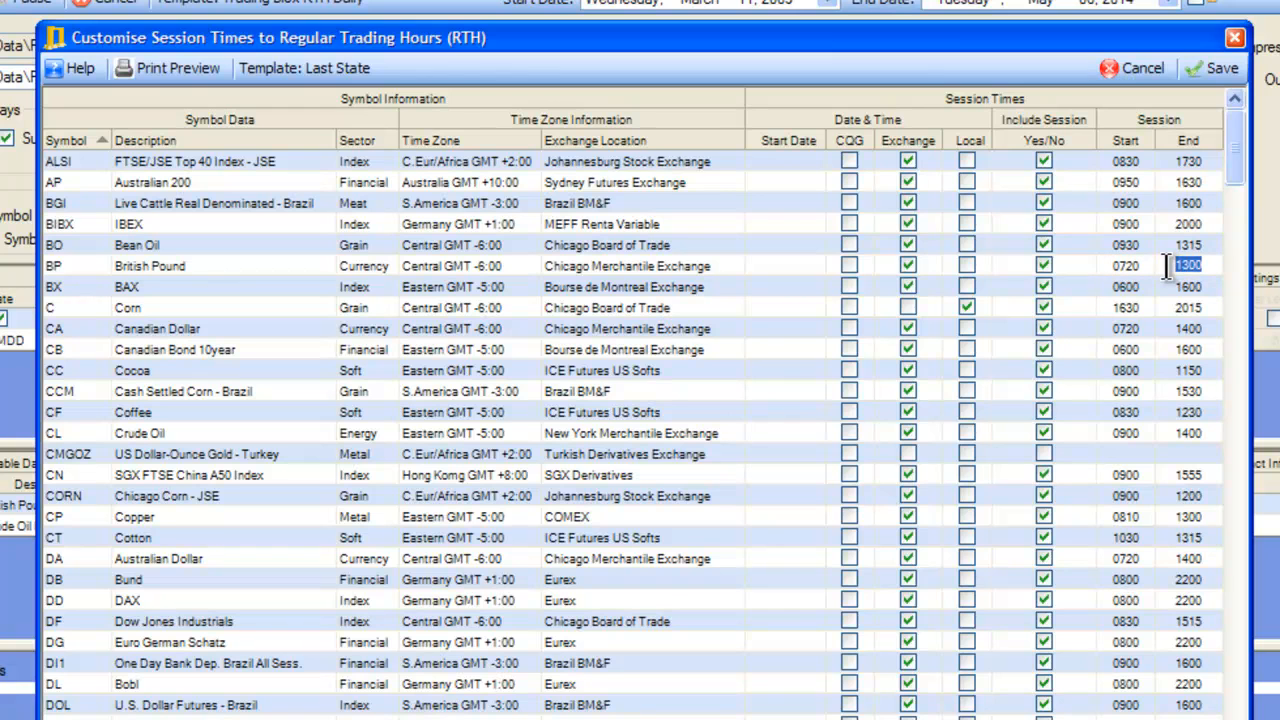
{"action": "type", "text": "1400"}
{"action": "left_click", "coordinate": [806, 411]}
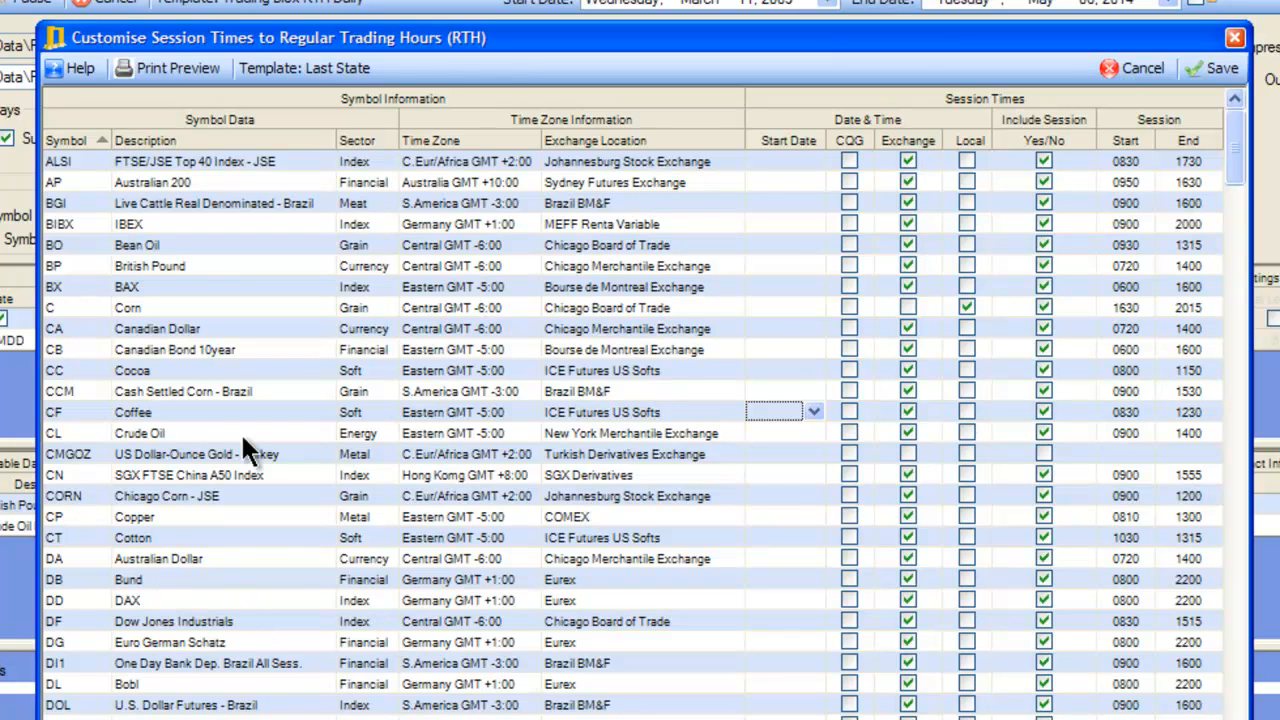
Check the Crude Oil (CL) session start and end times, and save the customised session times.
{"action": "left_click", "coordinate": [1108, 434]}
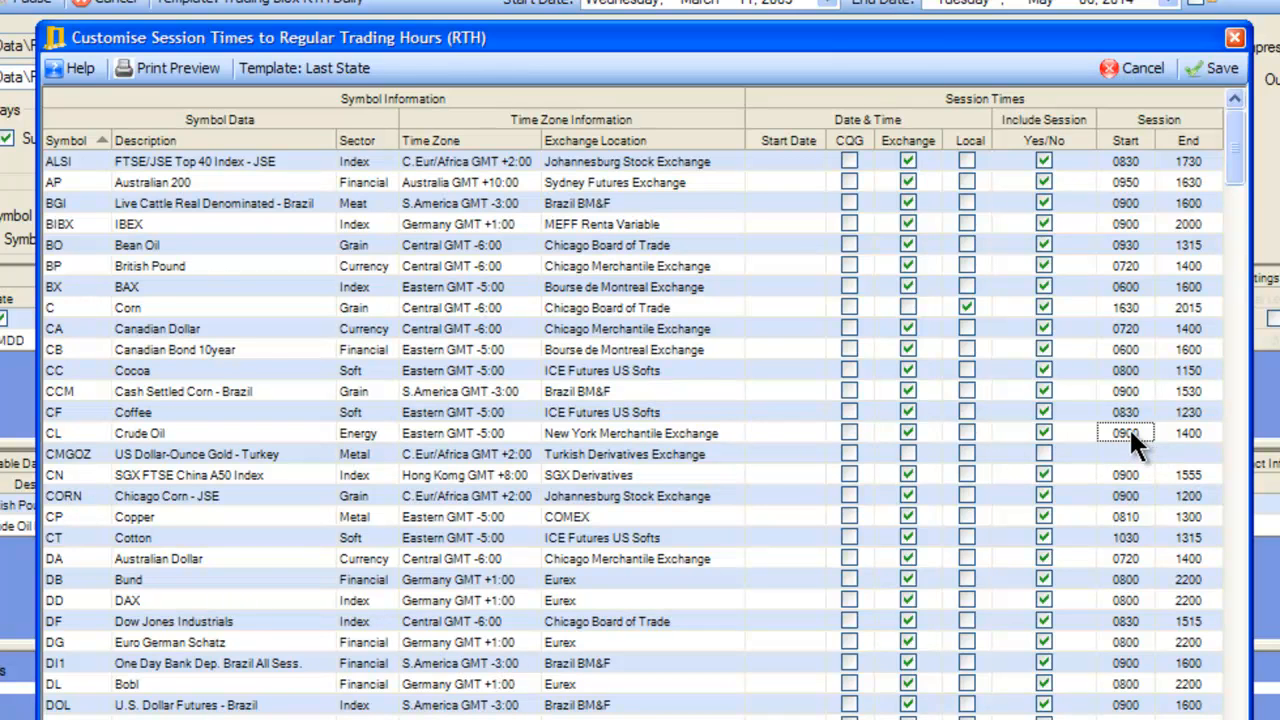
{"action": "left_click", "coordinate": [1140, 432]}
{"action": "left_click", "coordinate": [1199, 431]}
{"action": "left_click", "coordinate": [1206, 60]}
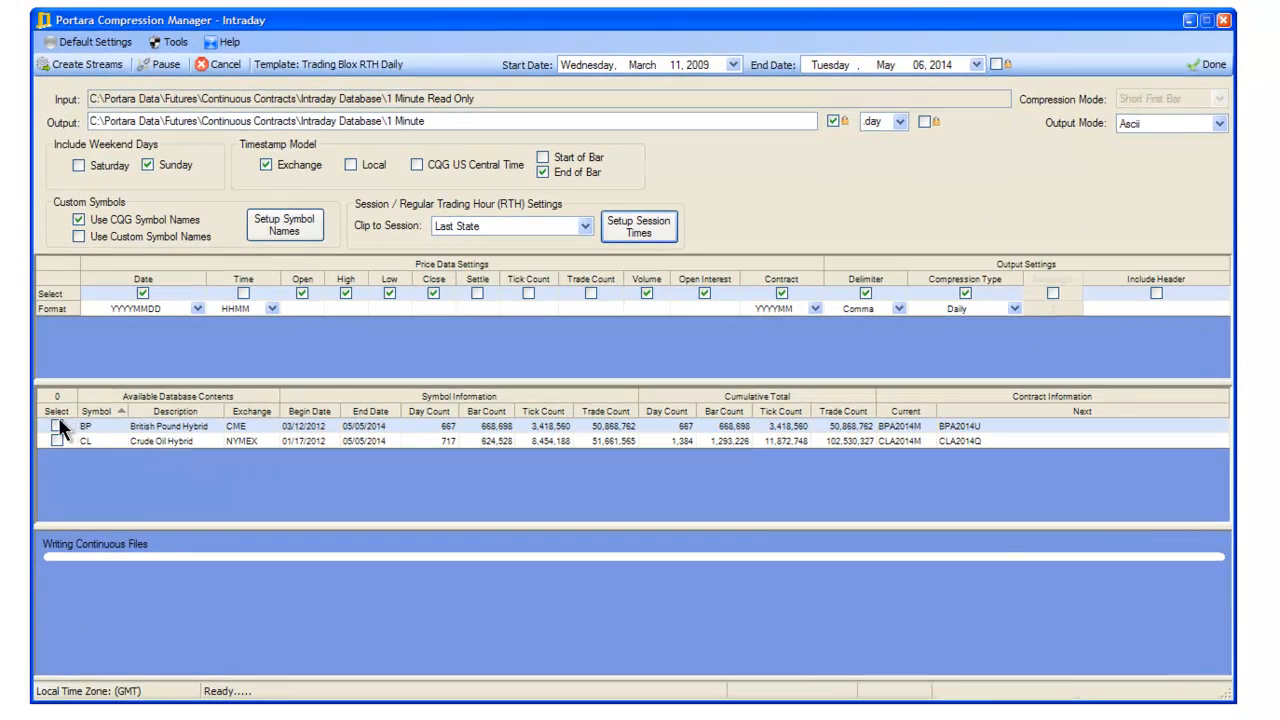
Select the British Pound (BP) and Crude Oil (CL) hybrids and create their daily compressed streams.
{"action": "left_click", "coordinate": [56, 426]}
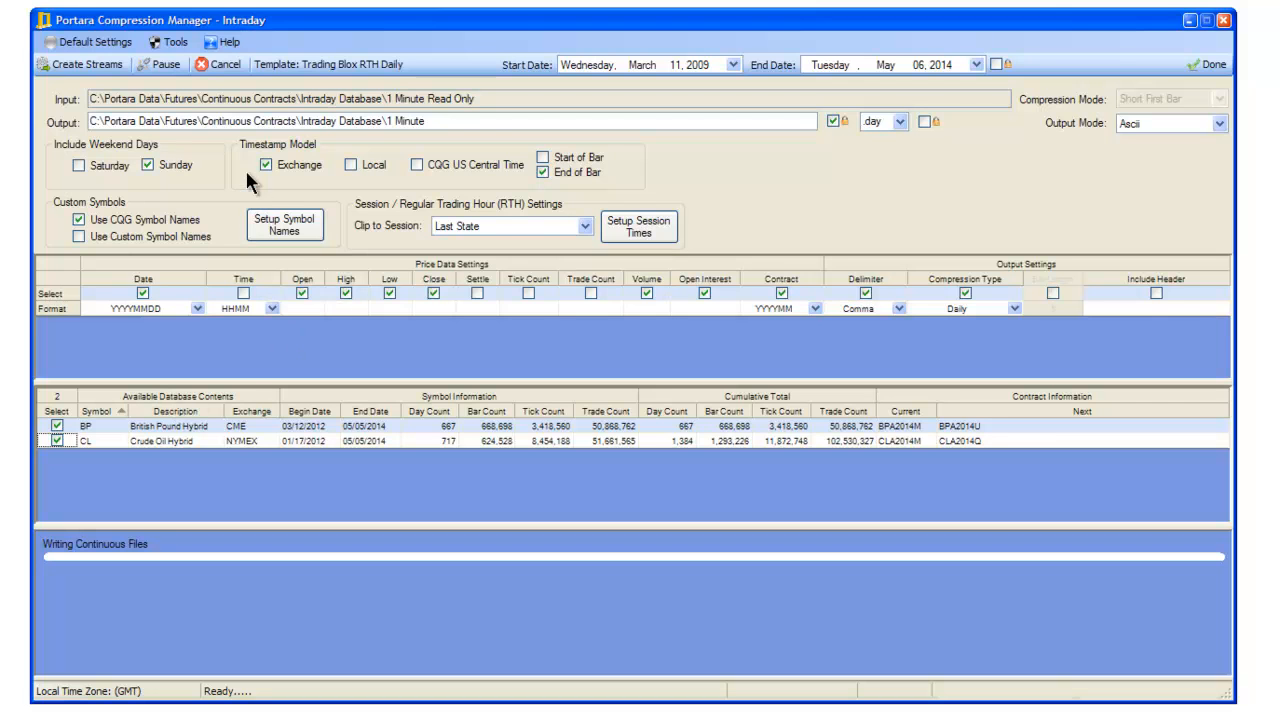
{"action": "left_click", "coordinate": [94, 62]}
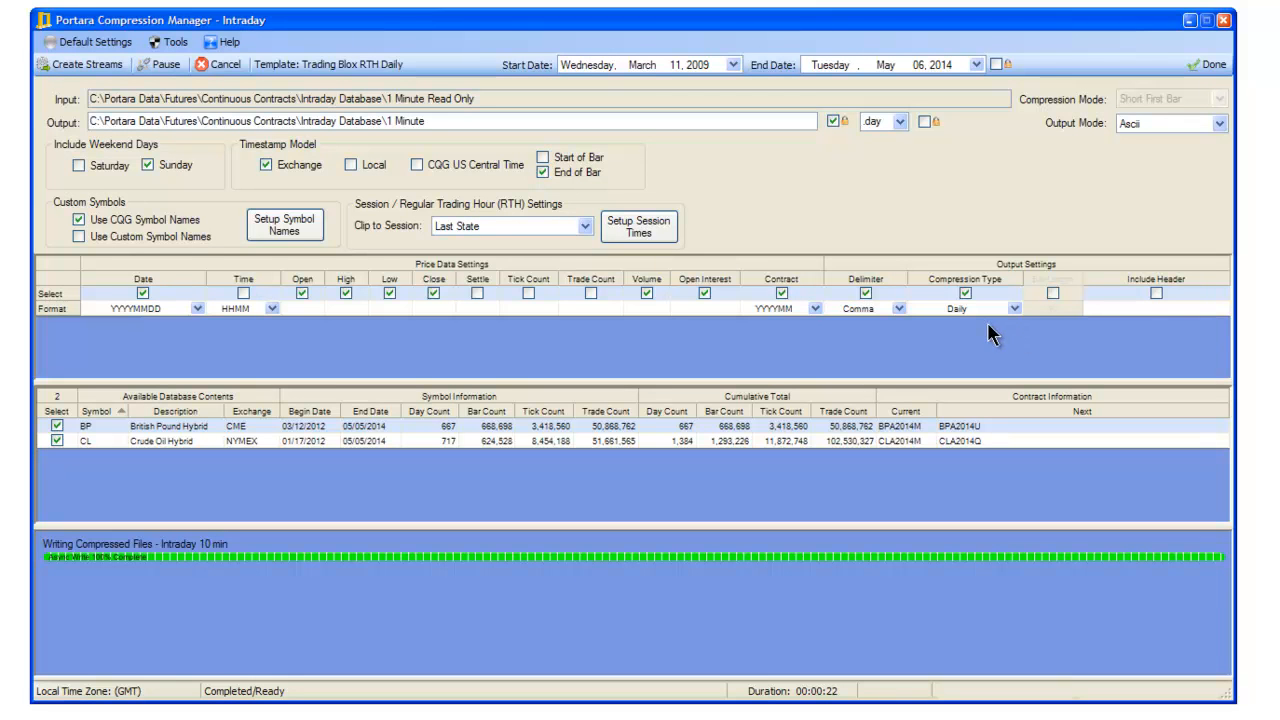
Switch the compression type to Intraday with a bar length of 10, include the Time column, and create the streams.
{"action": "left_click", "coordinate": [1014, 309]}
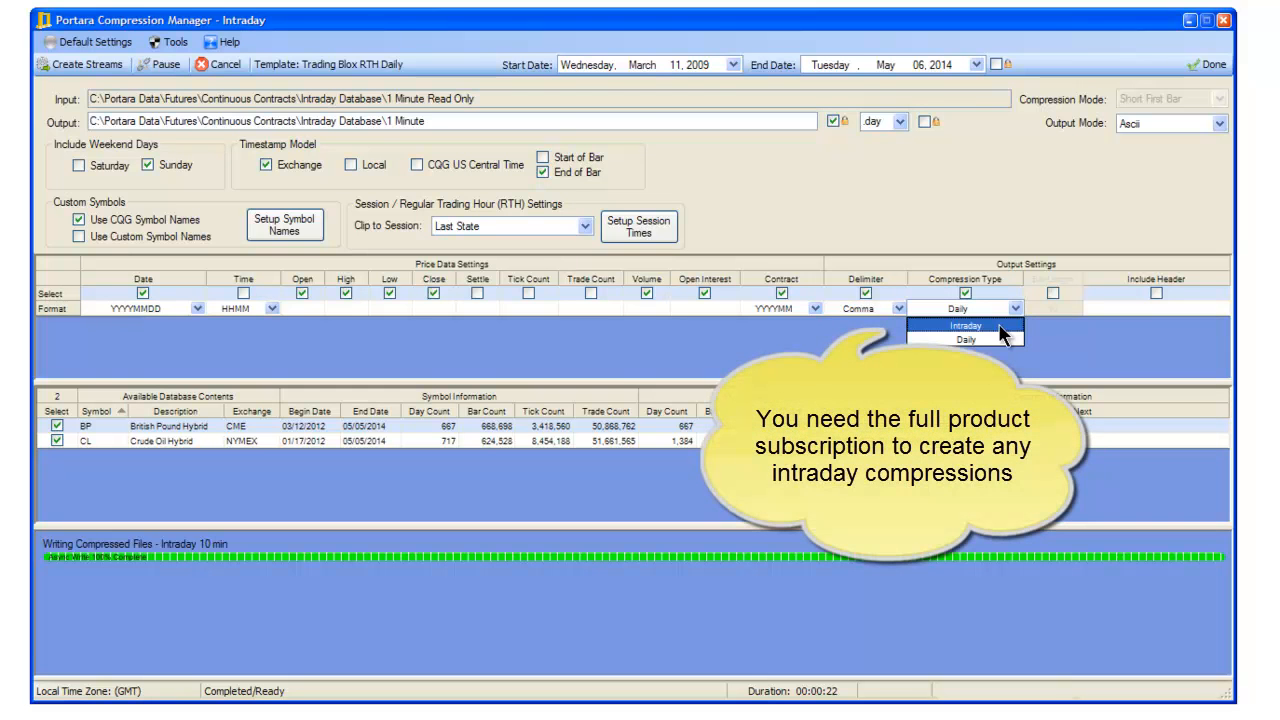
{"action": "left_click", "coordinate": [999, 326]}
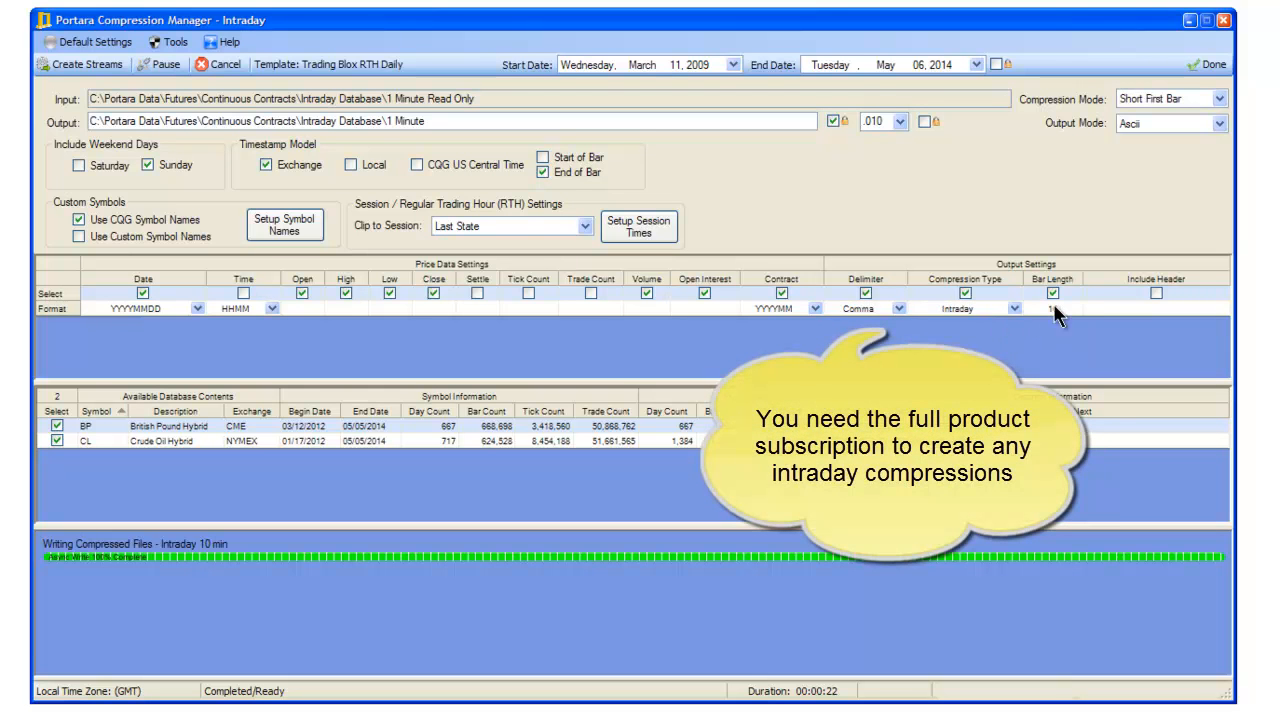
{"action": "left_click_drag", "start_coordinate": [1066, 308], "coordinate": [1052, 309]}
{"action": "left_click", "coordinate": [1075, 317]}
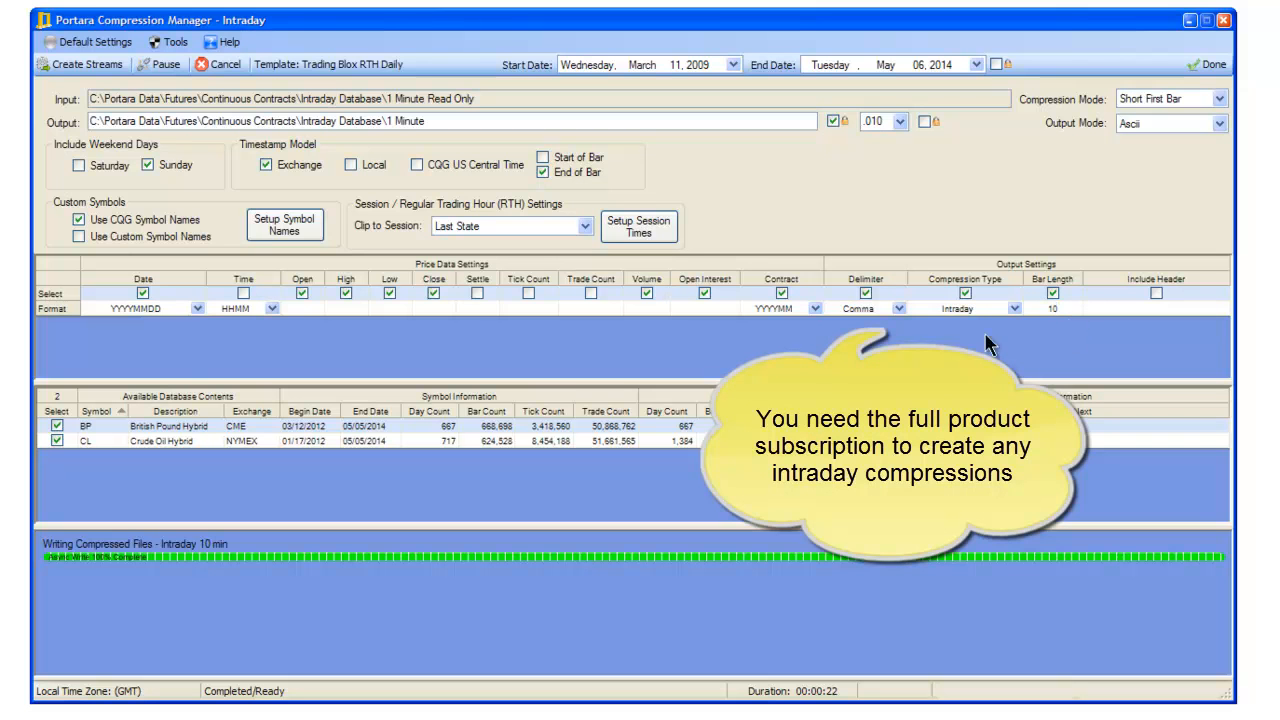
{"action": "left_click", "coordinate": [243, 292]}
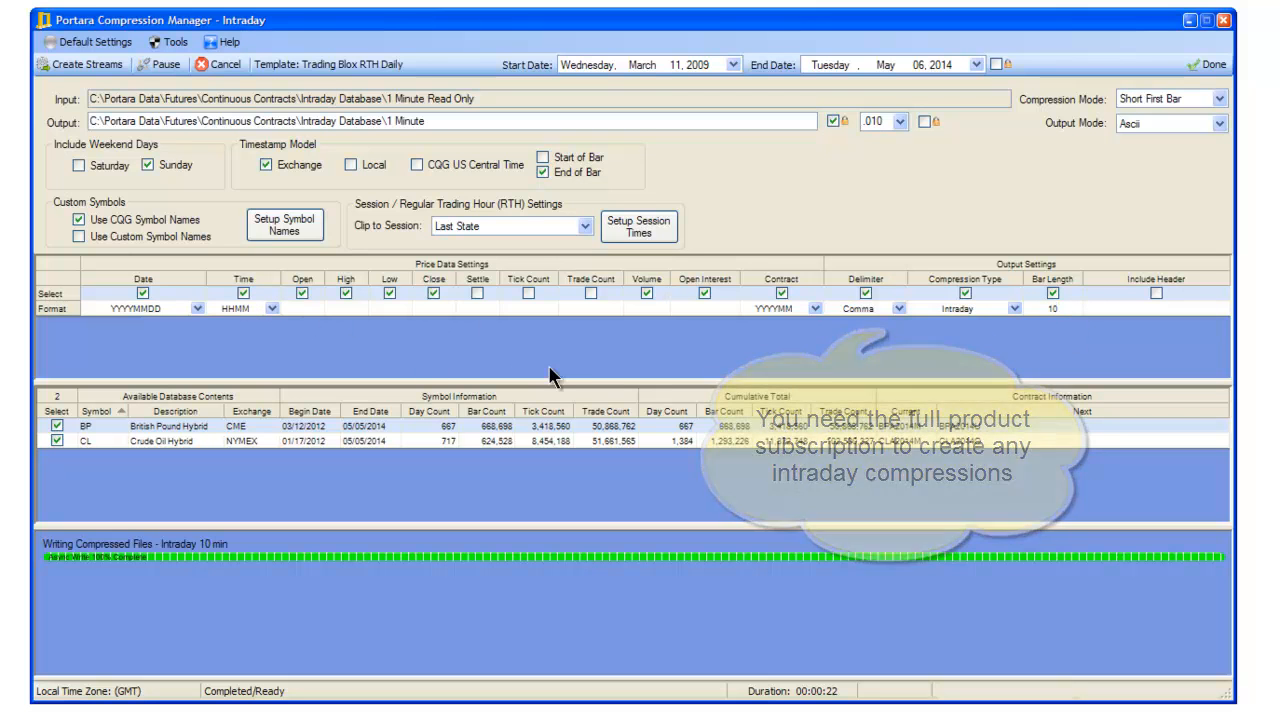
{"action": "left_click", "coordinate": [80, 66]}
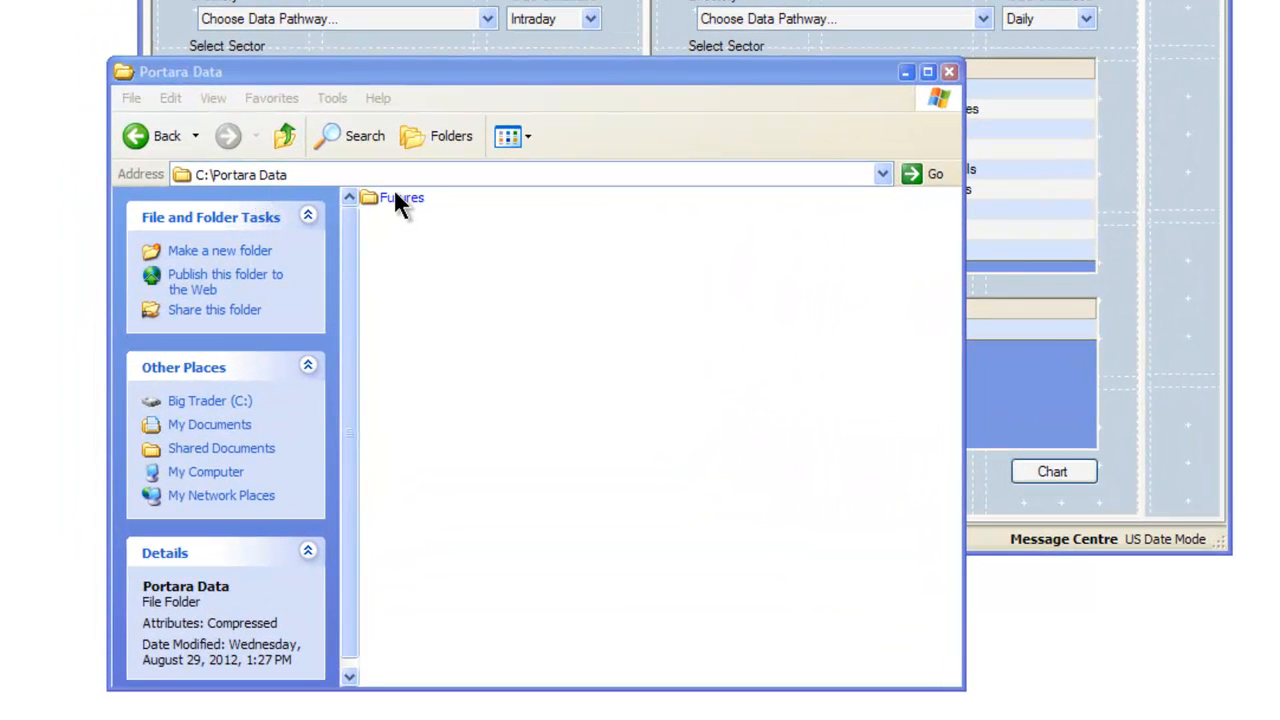
Open BP.day from the Daily folder under Futures\Continuous Contracts\Intraday Database in Windows Explorer.
{"action": "double_click", "coordinate": [396, 199]}
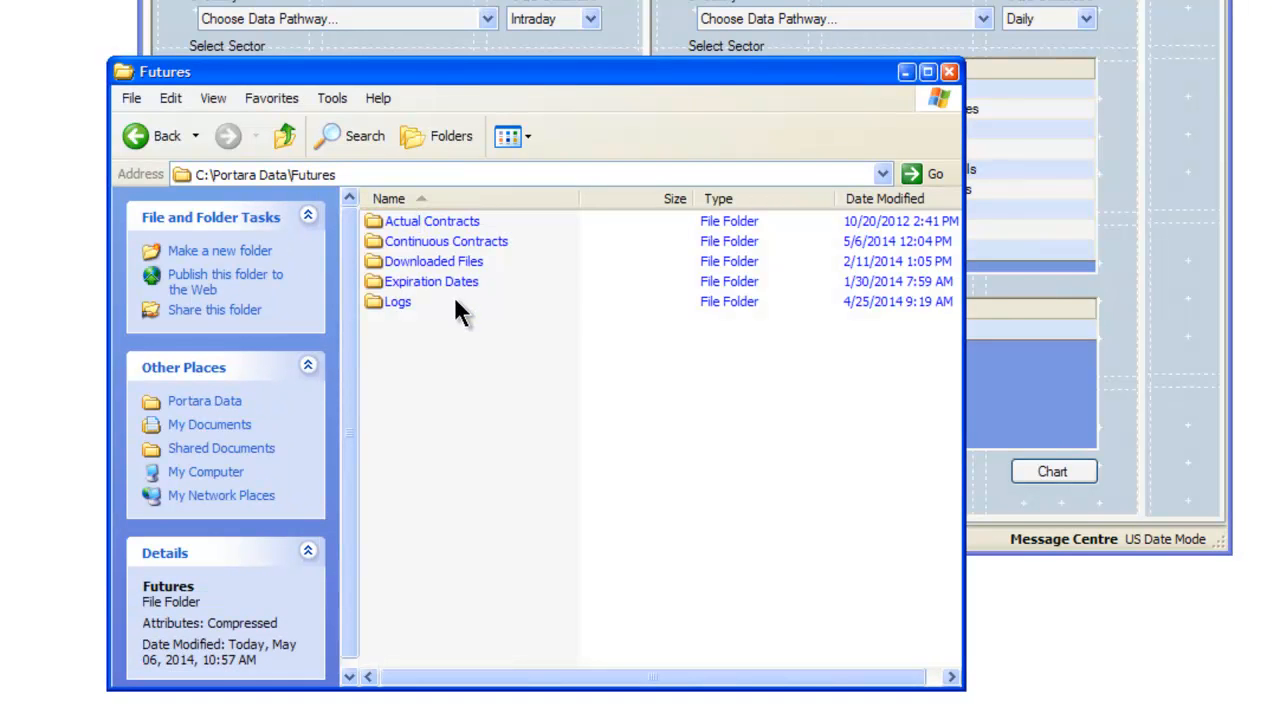
{"action": "double_click", "coordinate": [503, 247]}
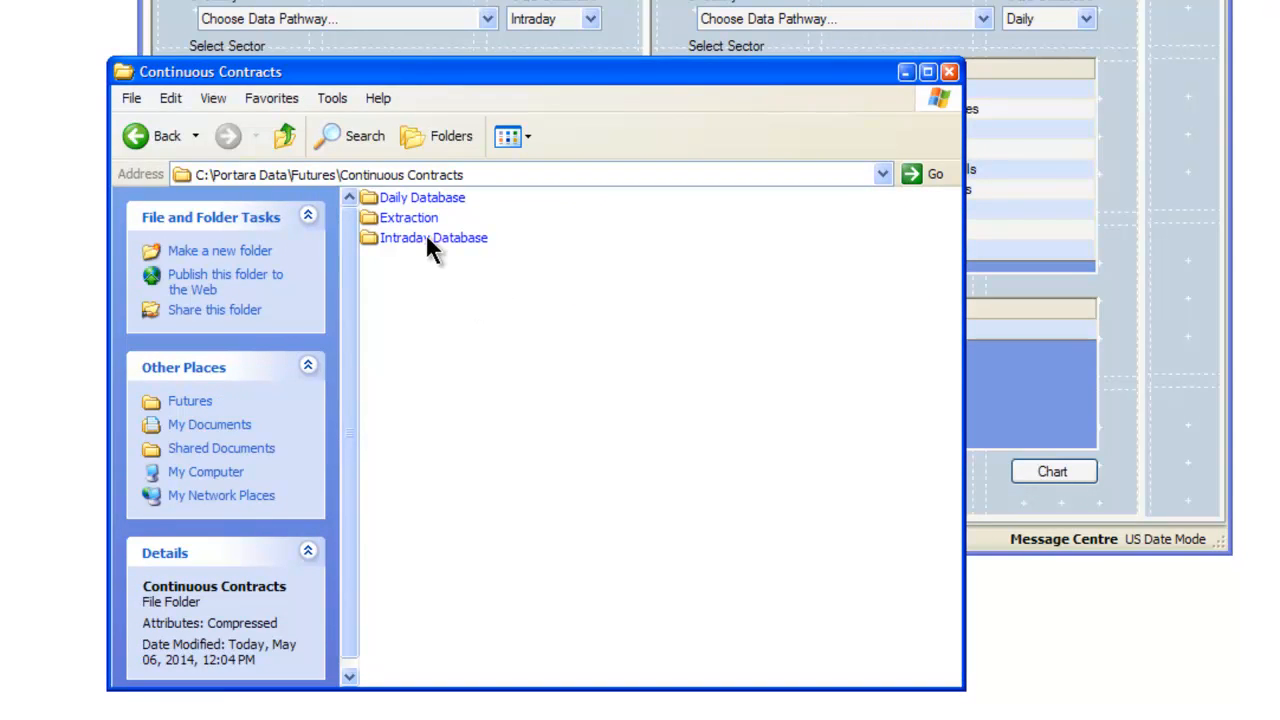
{"action": "mouse_move", "coordinate": [441, 243]}
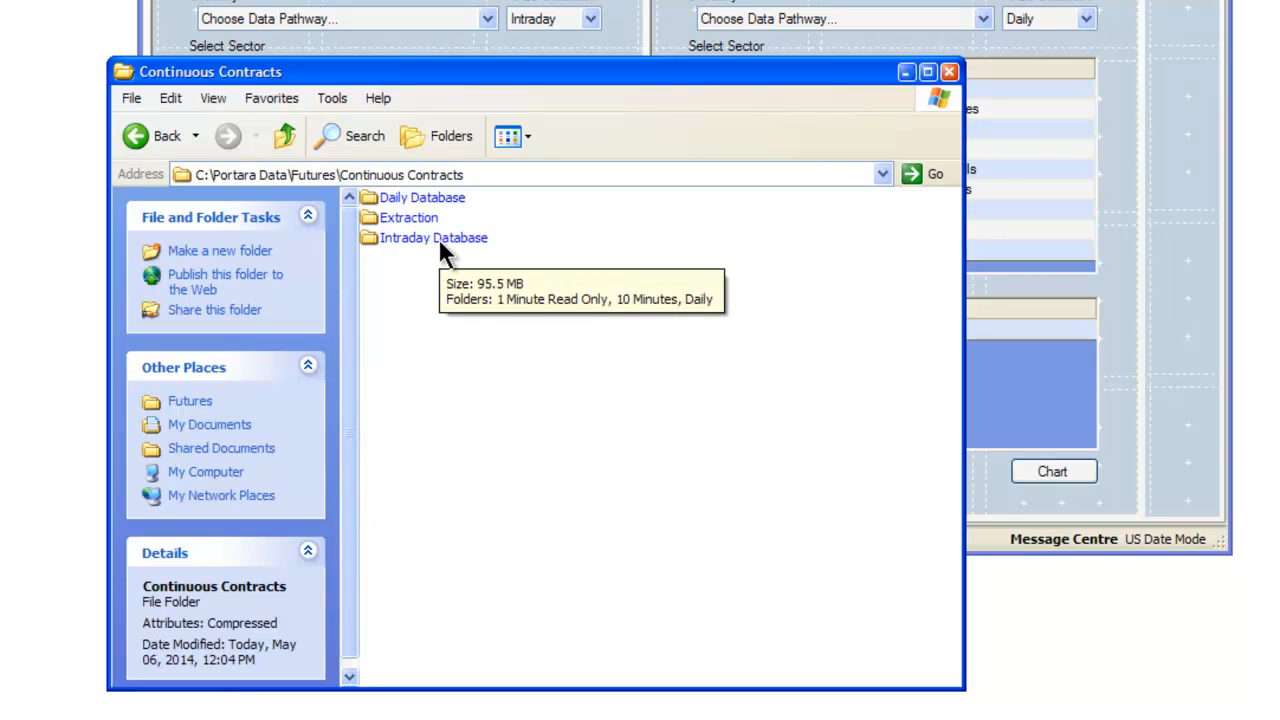
{"action": "double_click", "coordinate": [440, 240]}
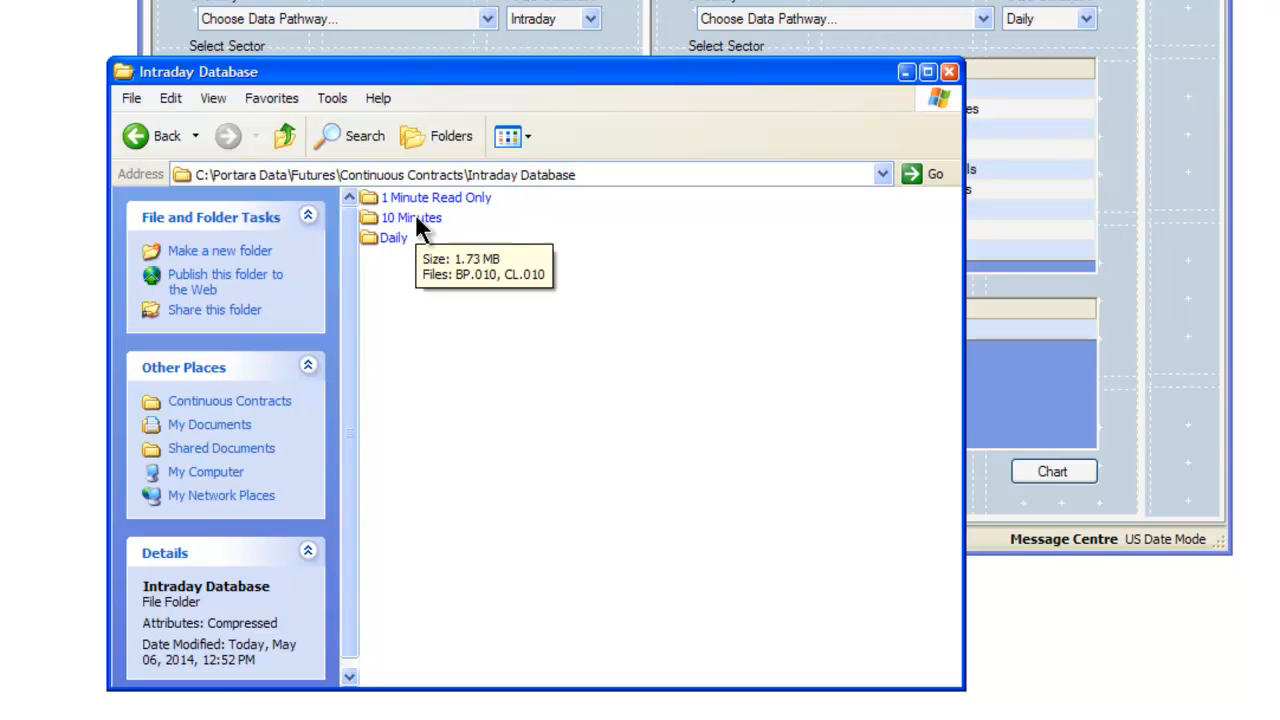
{"action": "double_click", "coordinate": [390, 239]}
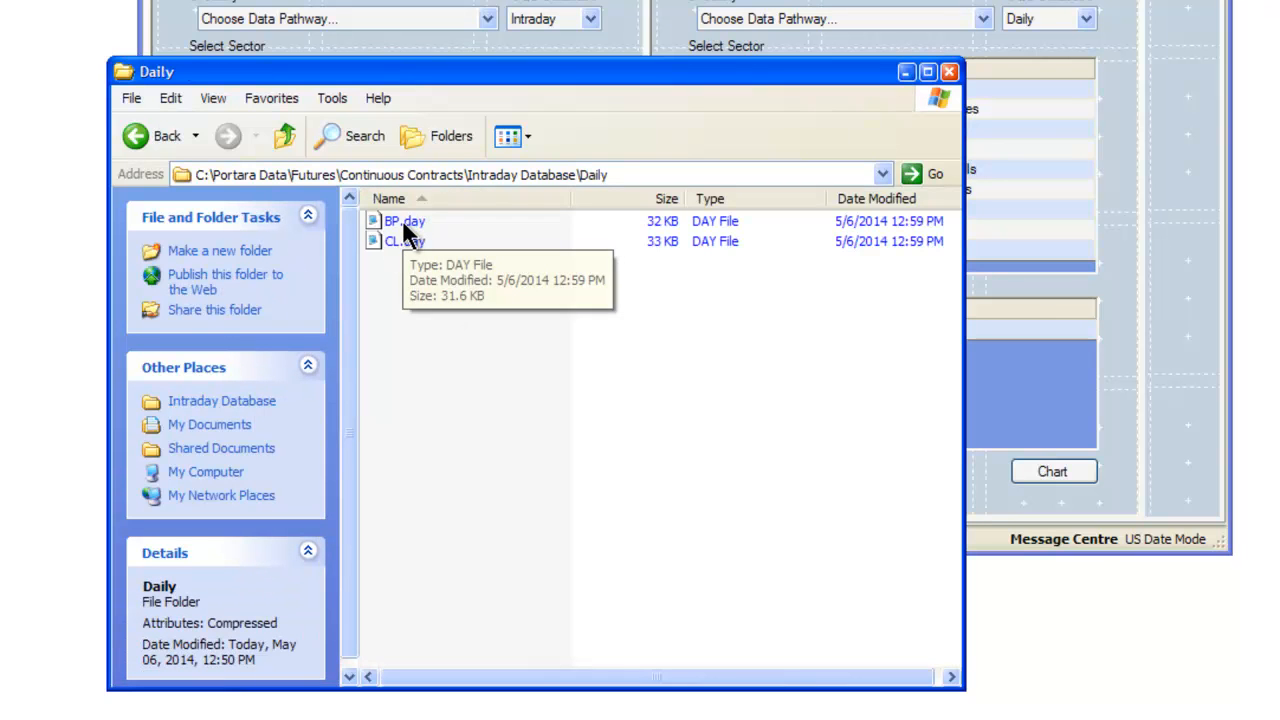
{"action": "left_click", "coordinate": [402, 220]}
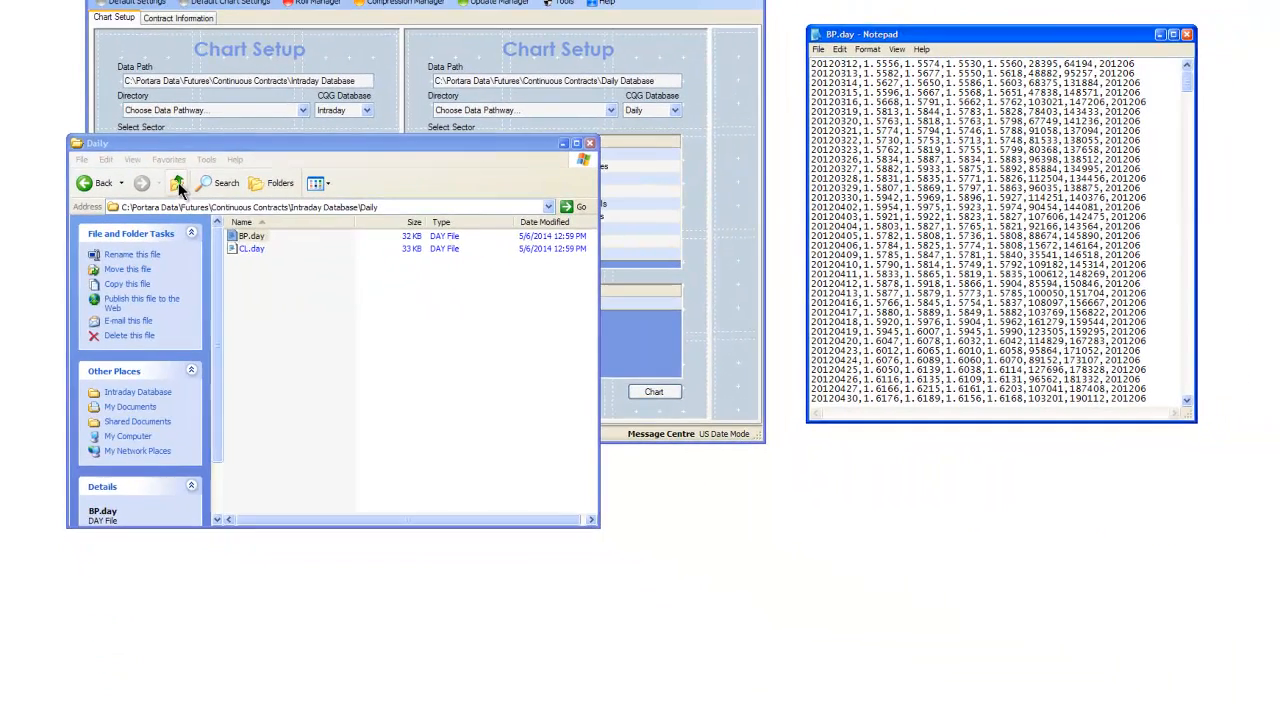
Open BP.010 from the 10 Minutes folder and place it side by side with BP.day.
{"action": "left_click", "coordinate": [284, 136]}
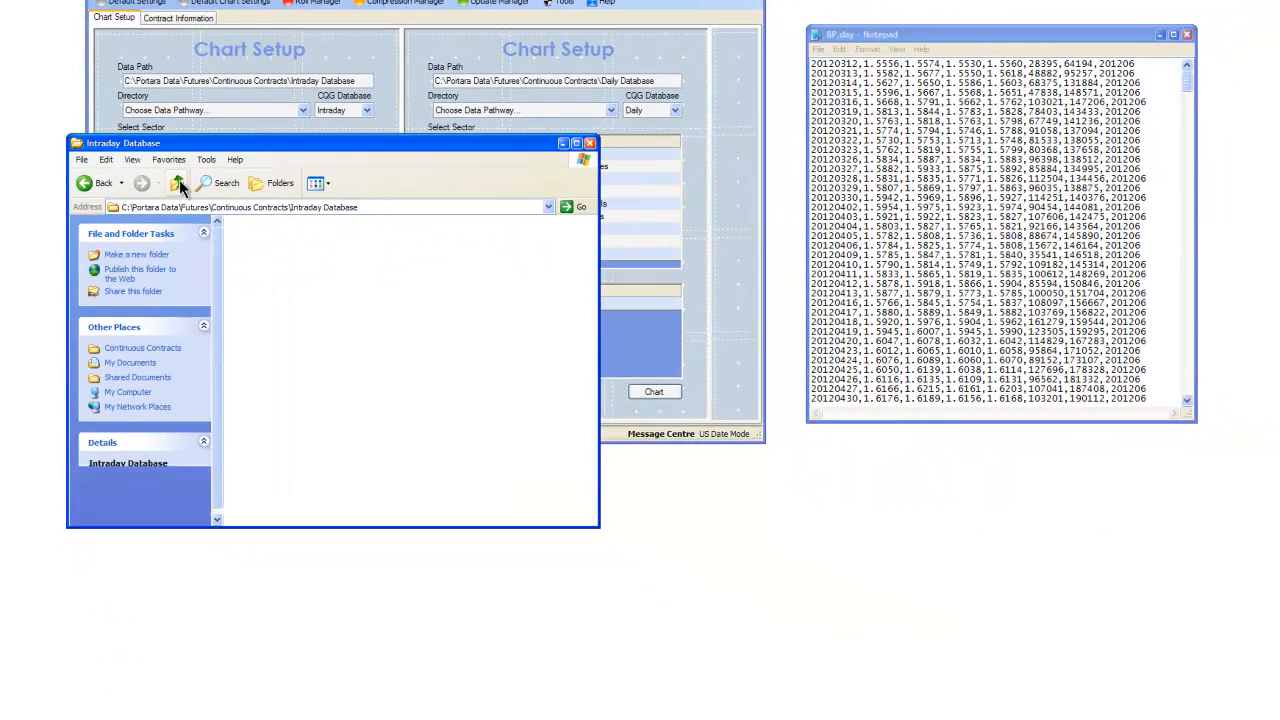
{"action": "double_click", "coordinate": [248, 230]}
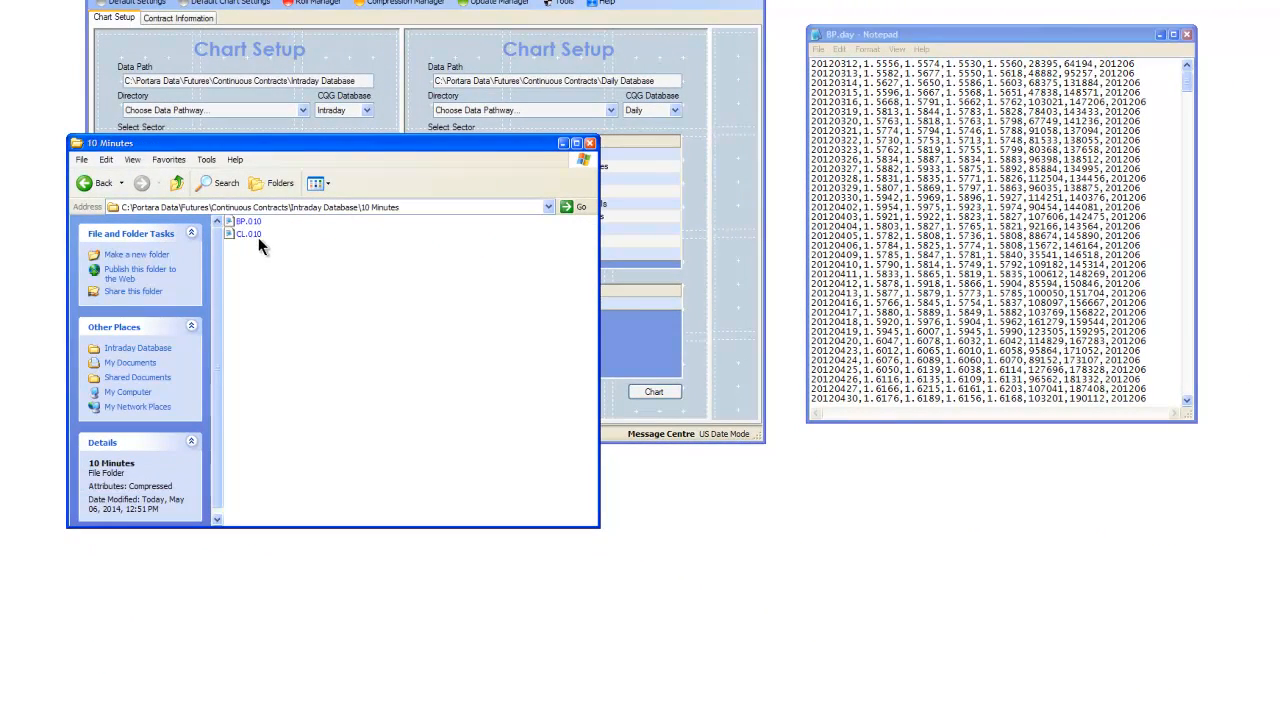
{"action": "double_click", "coordinate": [249, 222]}
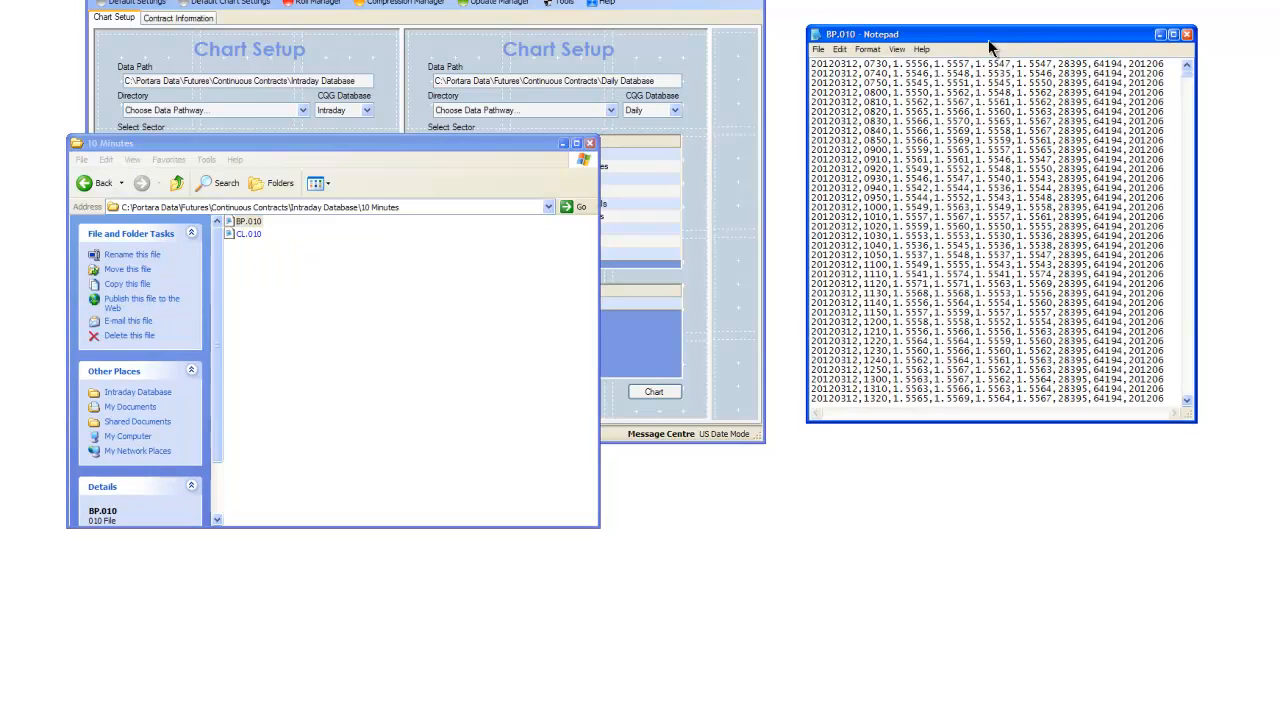
{"action": "left_click_drag", "start_coordinate": [990, 47], "coordinate": [272, 44]}
{"action": "left_click_drag", "start_coordinate": [1030, 30], "coordinate": [730, 30]}
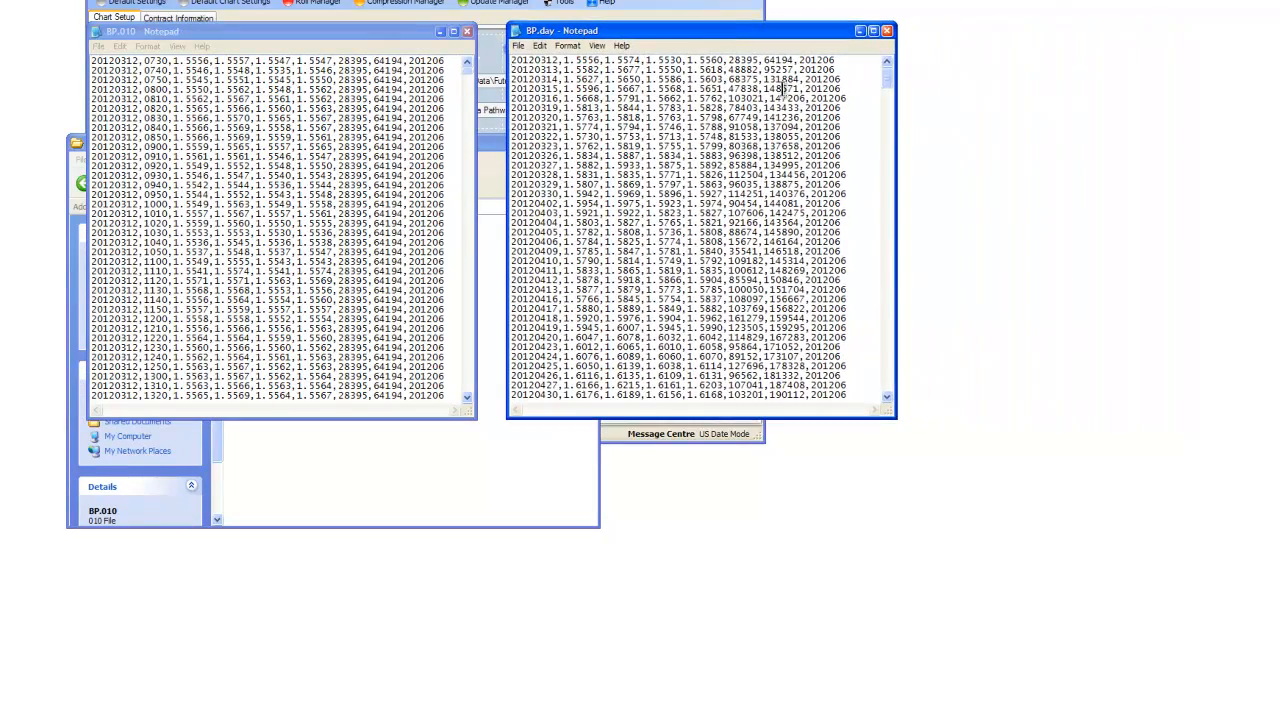
Highlight the 20140501 row in BP.day and the matching 0730 bar in BP.010 to compare their opening prices.
{"action": "left_click_drag", "start_coordinate": [888, 80], "coordinate": [887, 396]}
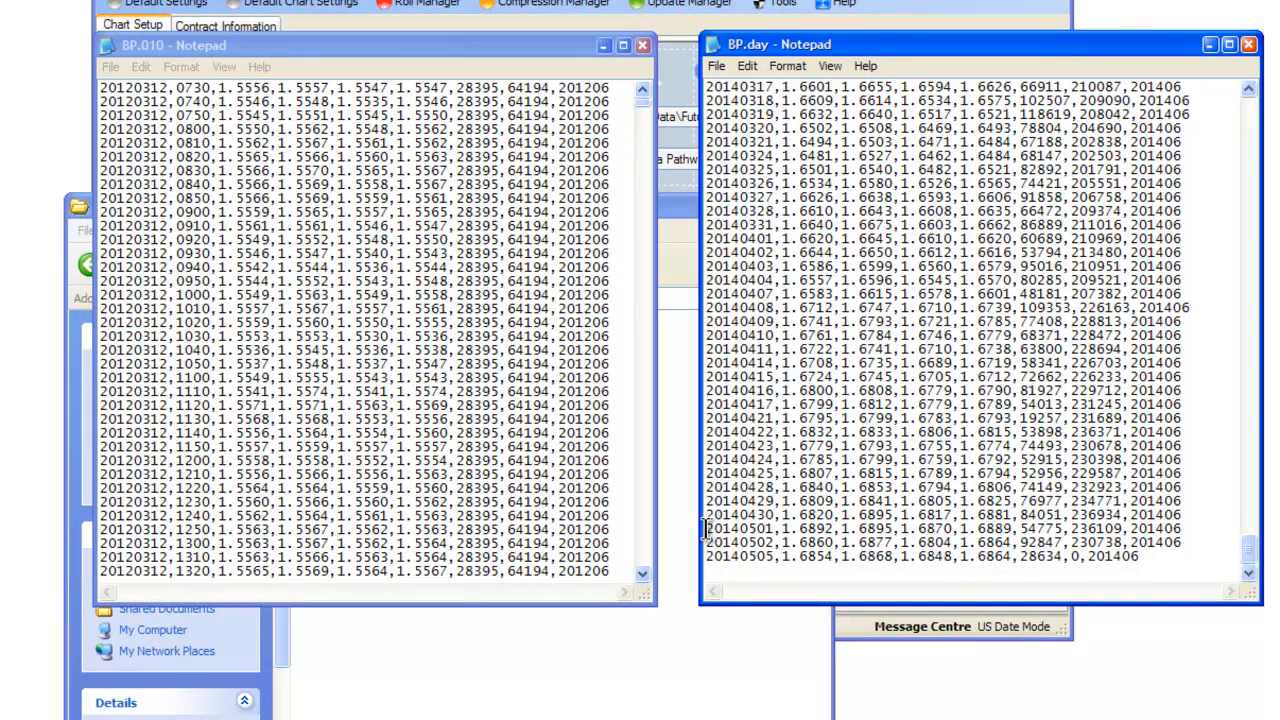
{"action": "left_click_drag", "start_coordinate": [706, 528], "coordinate": [707, 542]}
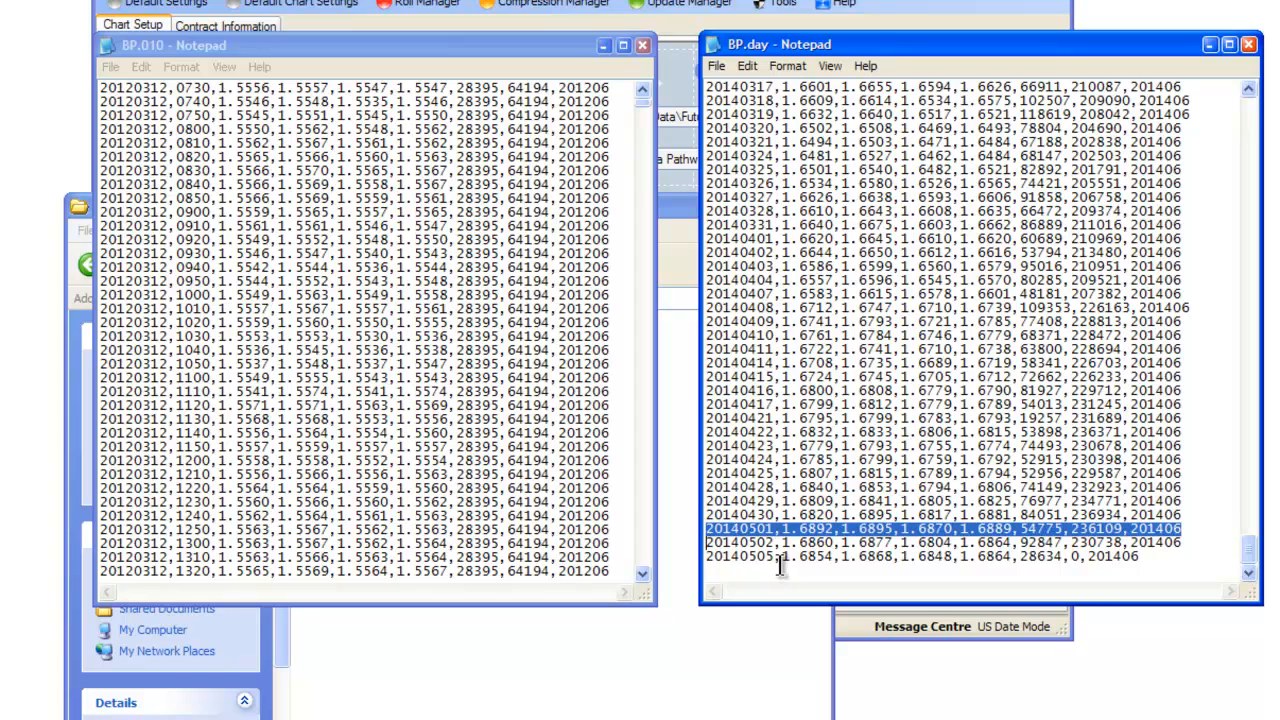
{"action": "left_click_drag", "start_coordinate": [641, 101], "coordinate": [645, 569]}
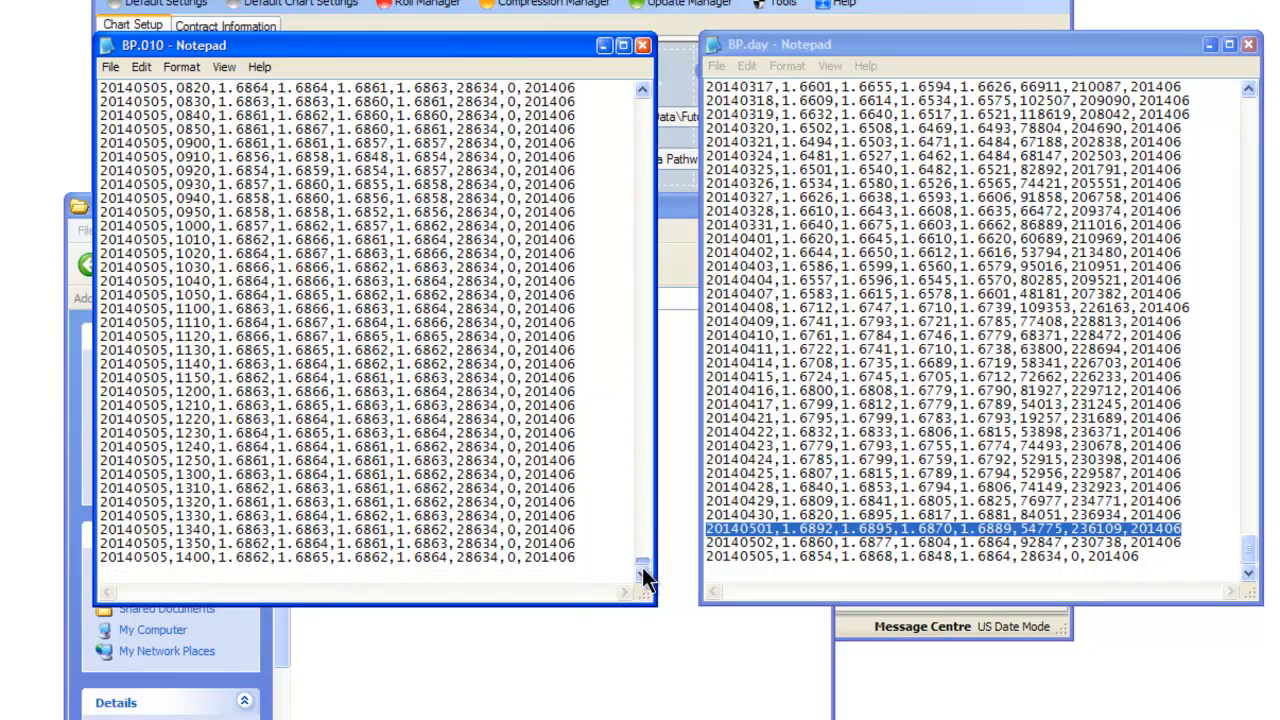
{"action": "scroll", "coordinate": [456, 338], "scroll_direction": "up", "scroll_amount": 20}
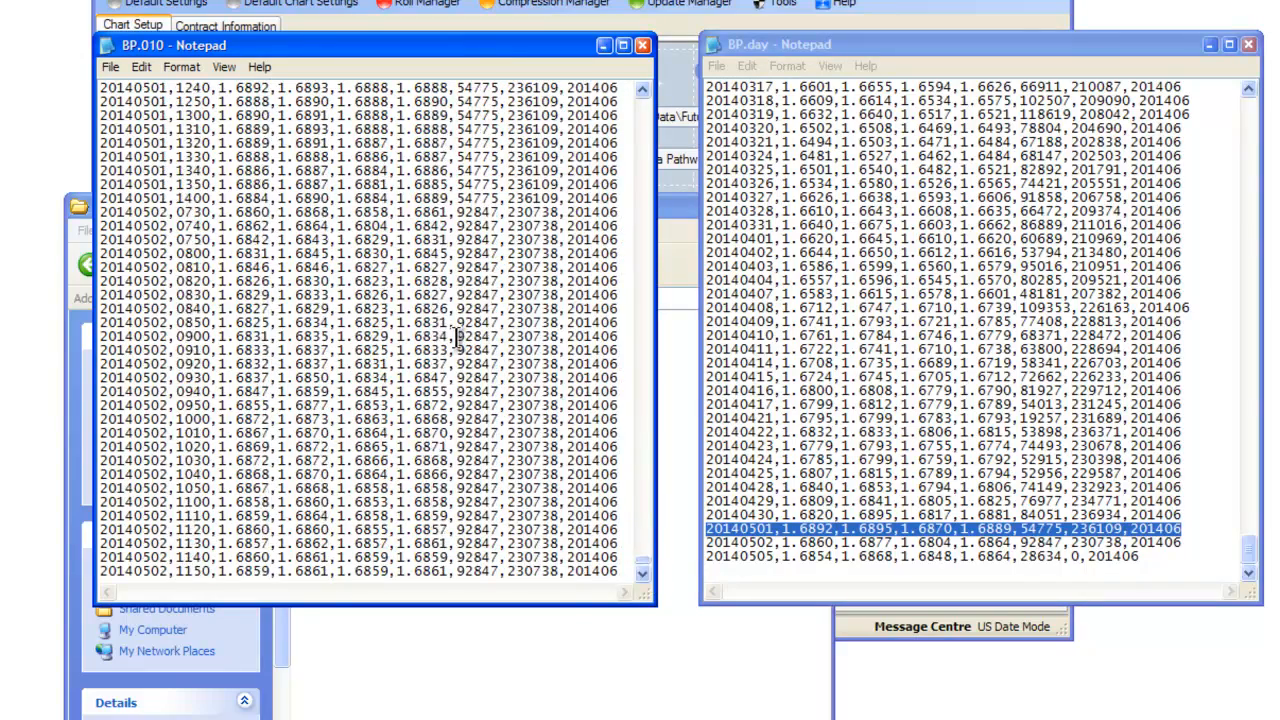
{"action": "scroll", "coordinate": [456, 338], "scroll_direction": "up", "scroll_amount": 1}
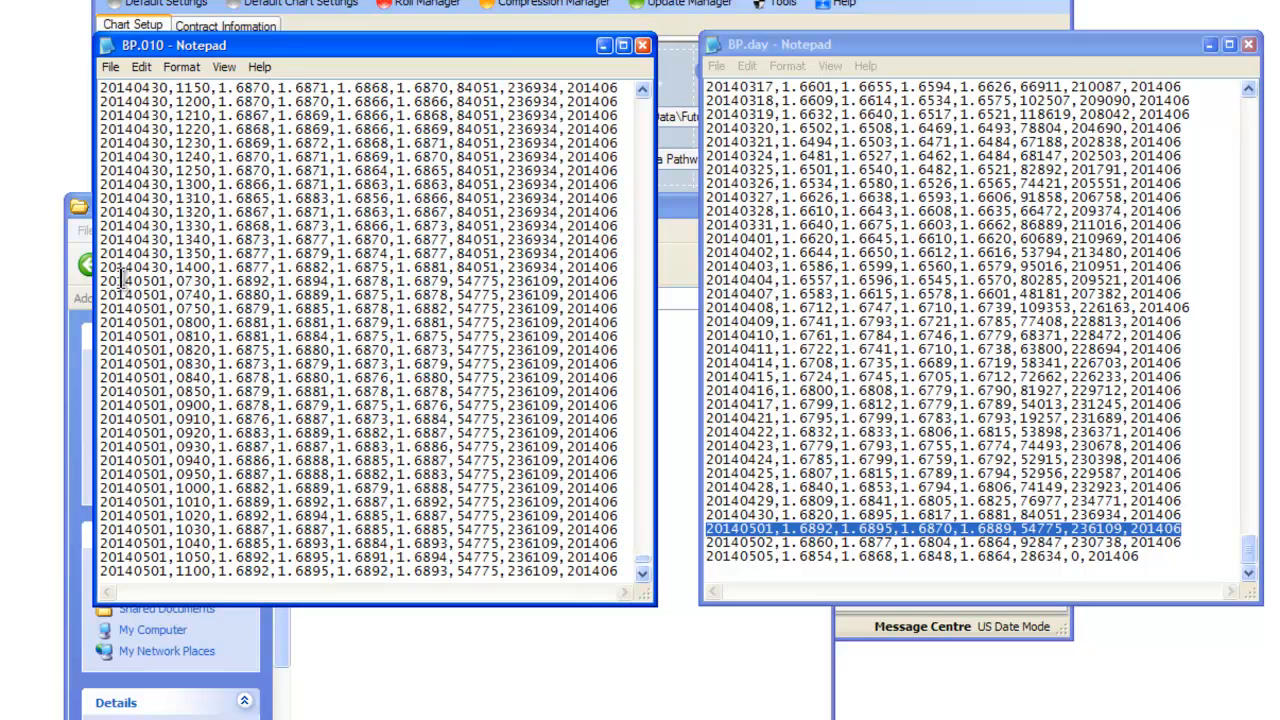
{"action": "left_click_drag", "start_coordinate": [101, 282], "coordinate": [104, 298]}
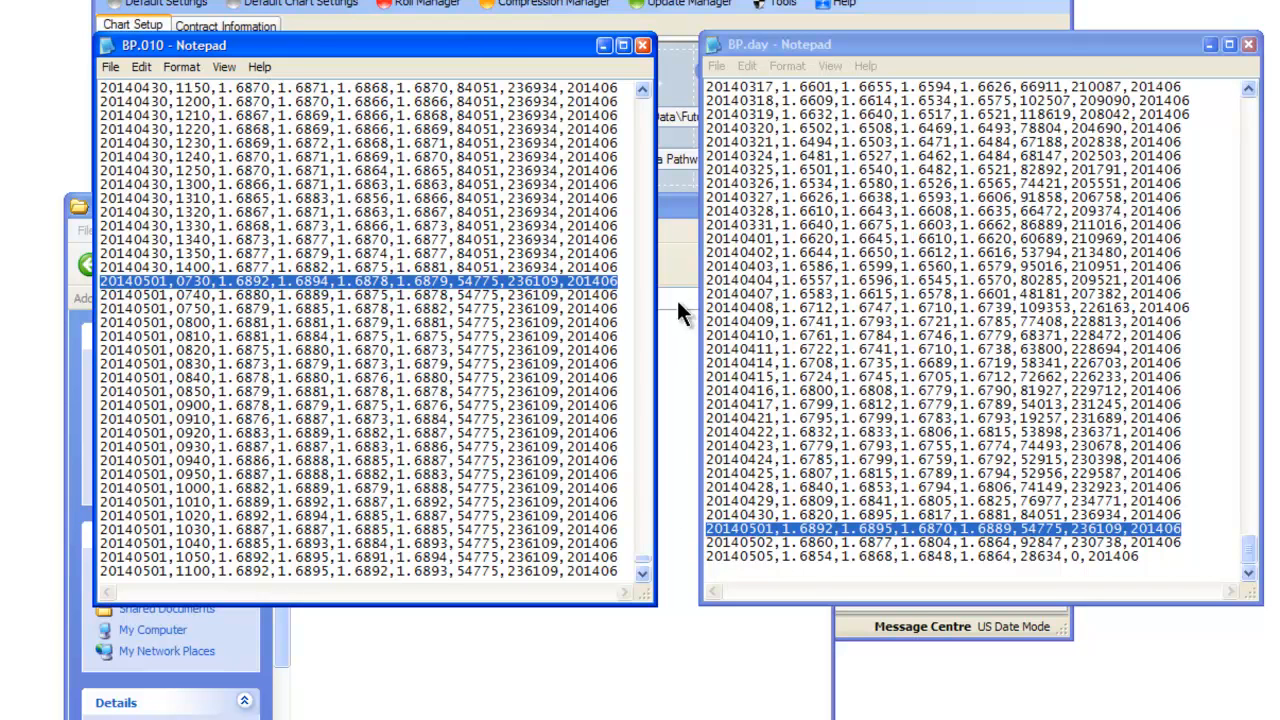
{"action": "left_click", "coordinate": [642, 574]}
{"action": "scroll", "coordinate": [642, 584], "scroll_direction": "down", "scroll_amount": 6}
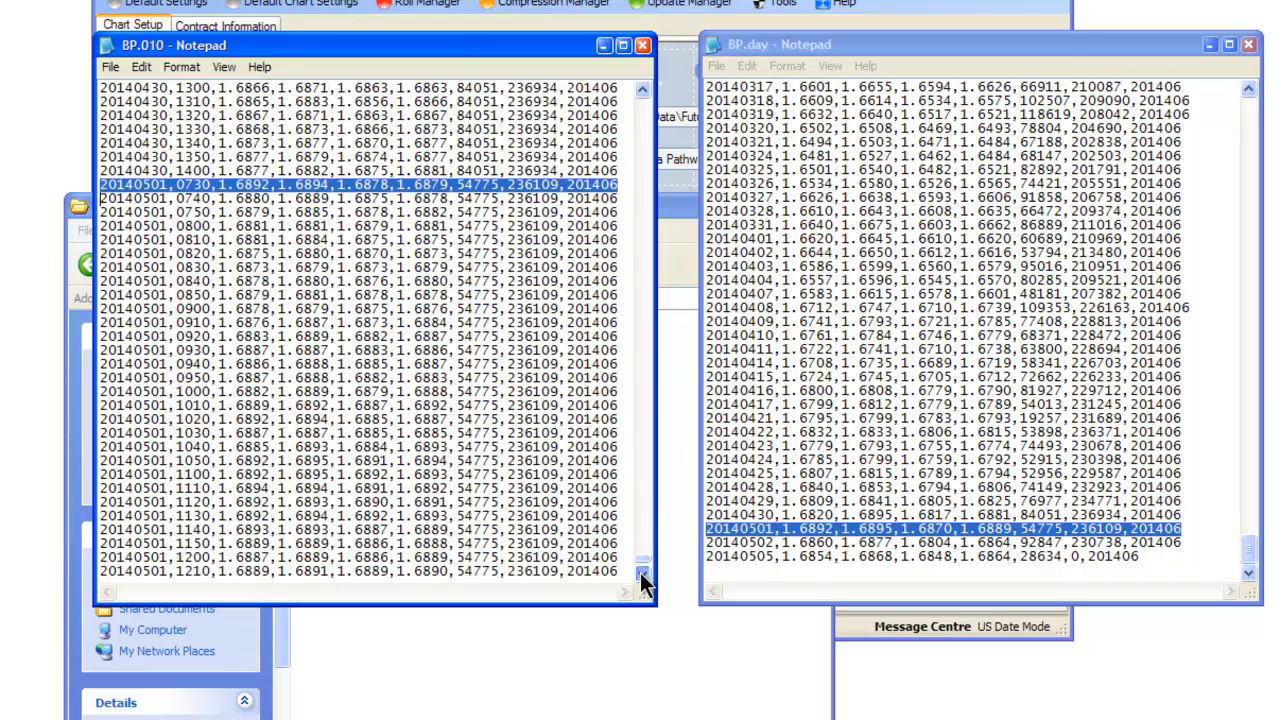
{"action": "left_click", "coordinate": [642, 574]}
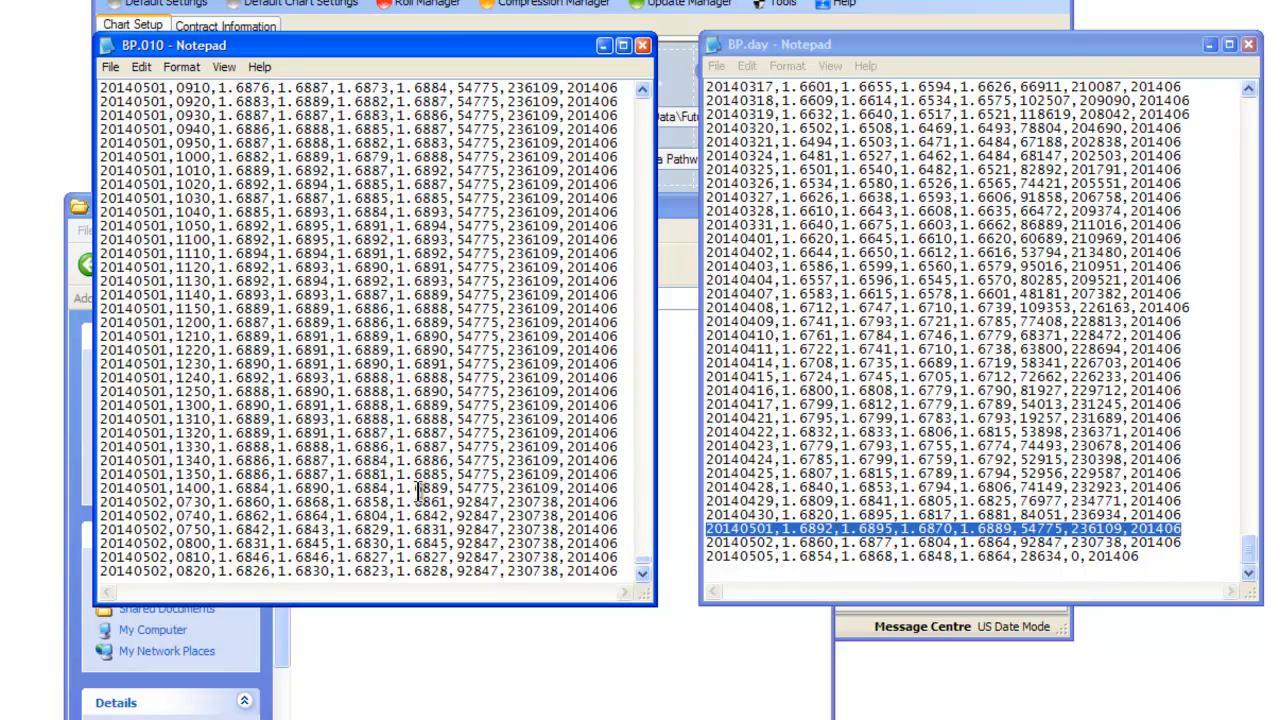
{"action": "left_click_drag", "start_coordinate": [397, 489], "coordinate": [442, 489]}
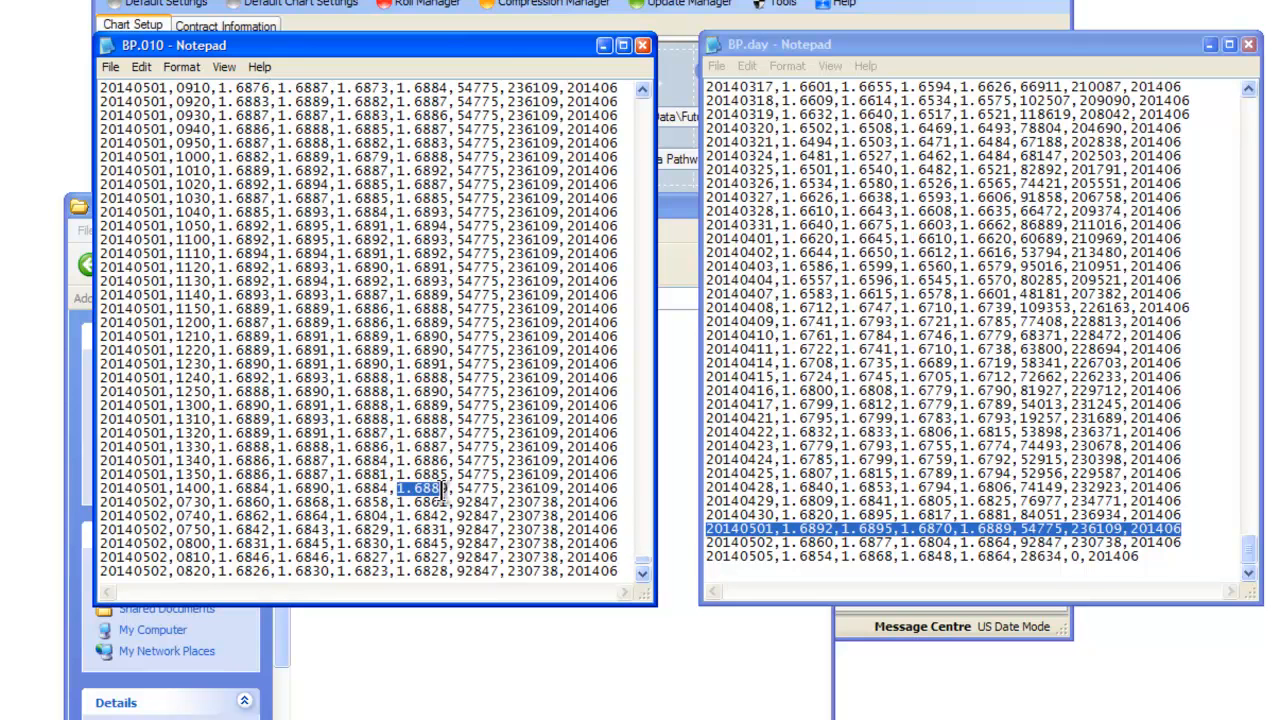